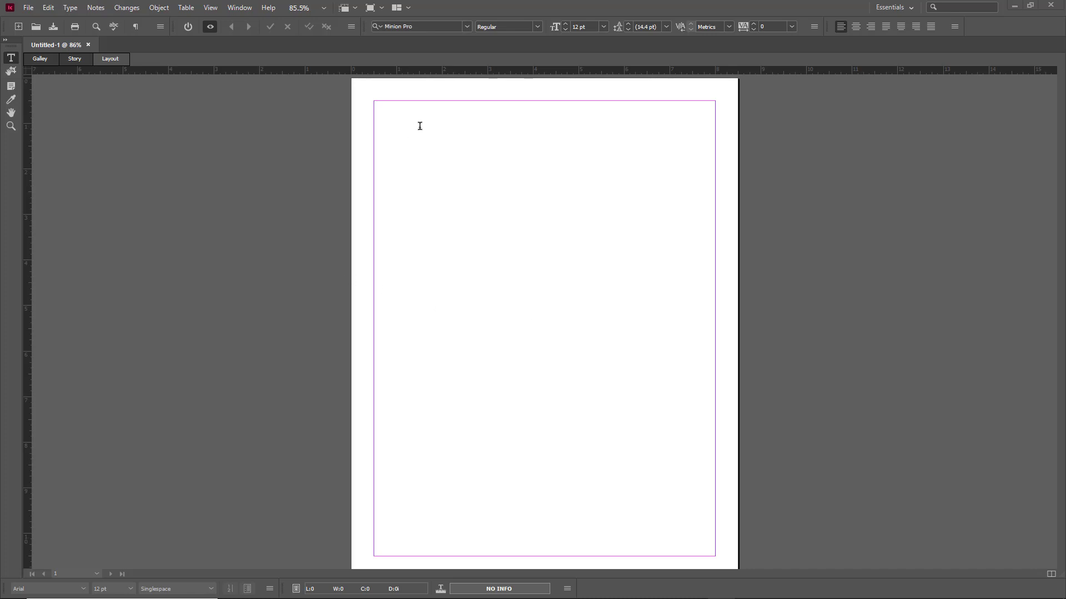
- Place the cursor at the top of the empty text frame and zoom to 150%
click(450, 118)
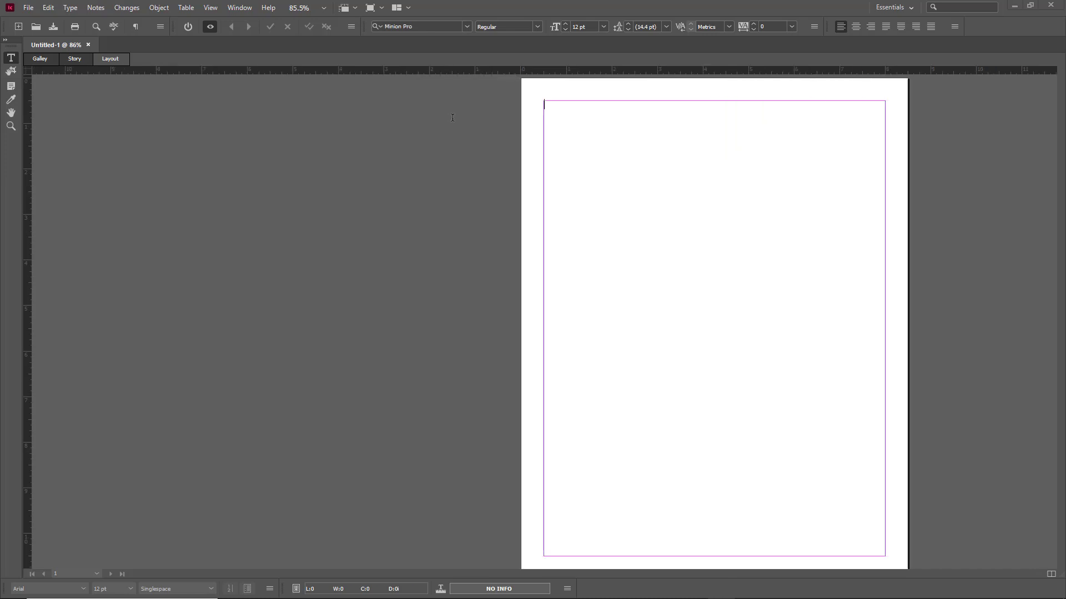
scroll(461, 103, up, 2)
scroll(598, 149, up, 1)
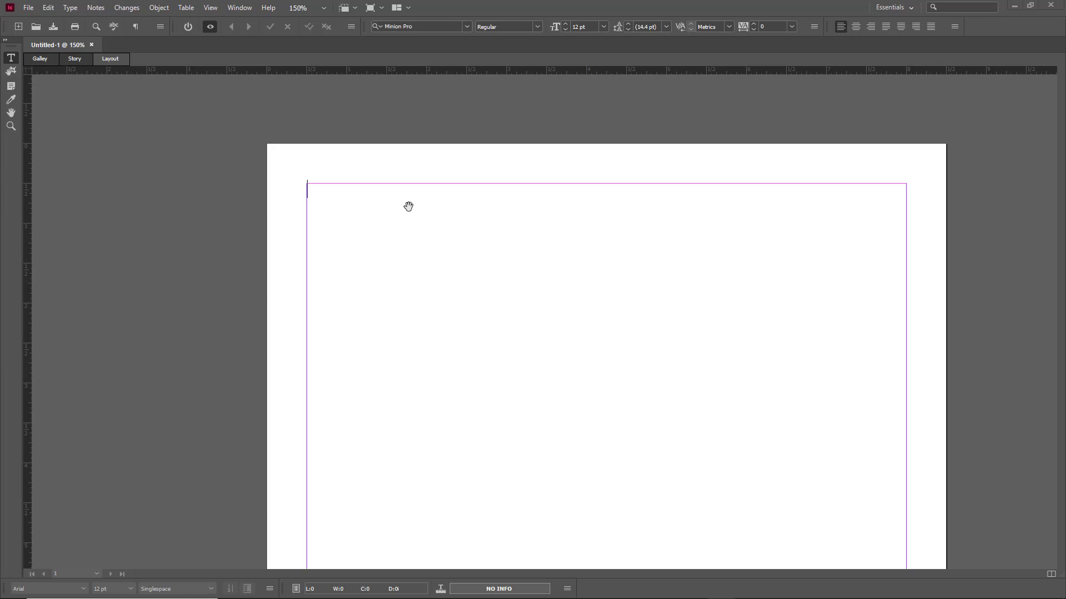
- Type 'This is a sentence.' and paste copies of it until it fills three lines
text(This)
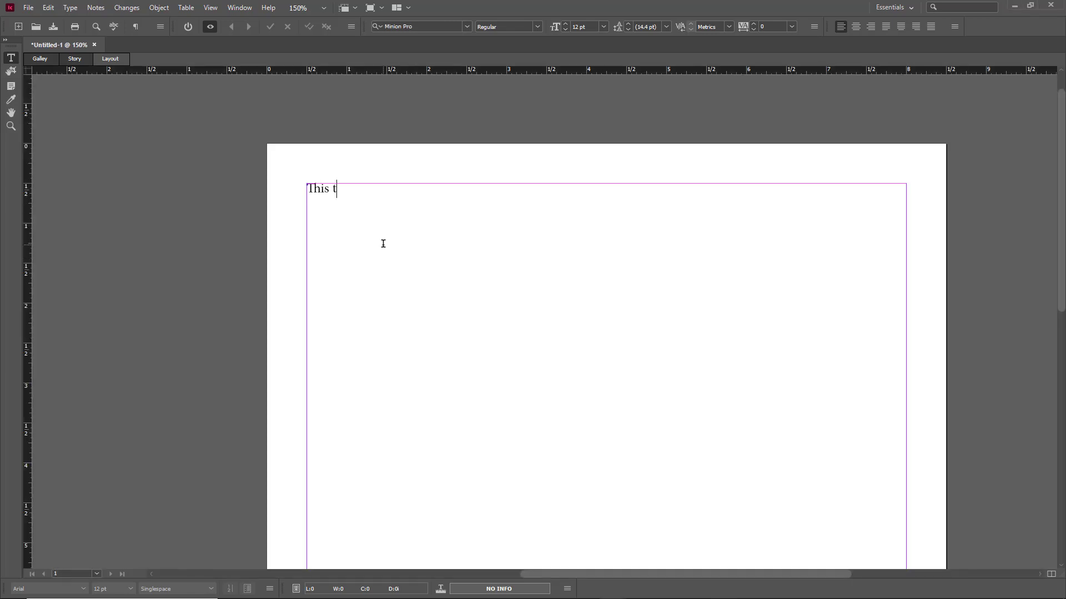
text( is a sentence.)
drag(411, 190, 258, 171)
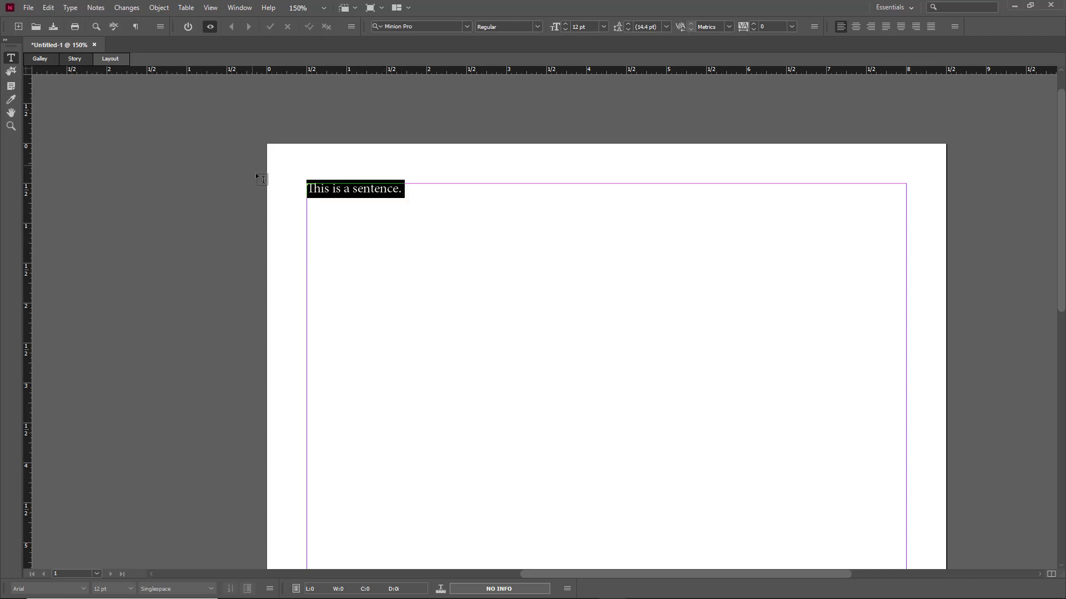
key(ctrl+c)
click(409, 198)
key(ctrl+v)
key(ctrl+v)
key(ctrl+v)
key(ctrl+v)
key(ctrl+v)
key(ctrl+v)
key(ctrl+v)
key(ctrl+v)
key(ctrl+v)
key(ctrl+v)
key(ctrl+v)
key(ctrl+v)
key(ctrl+v)
key(ctrl+v)
key(ctrl+v)
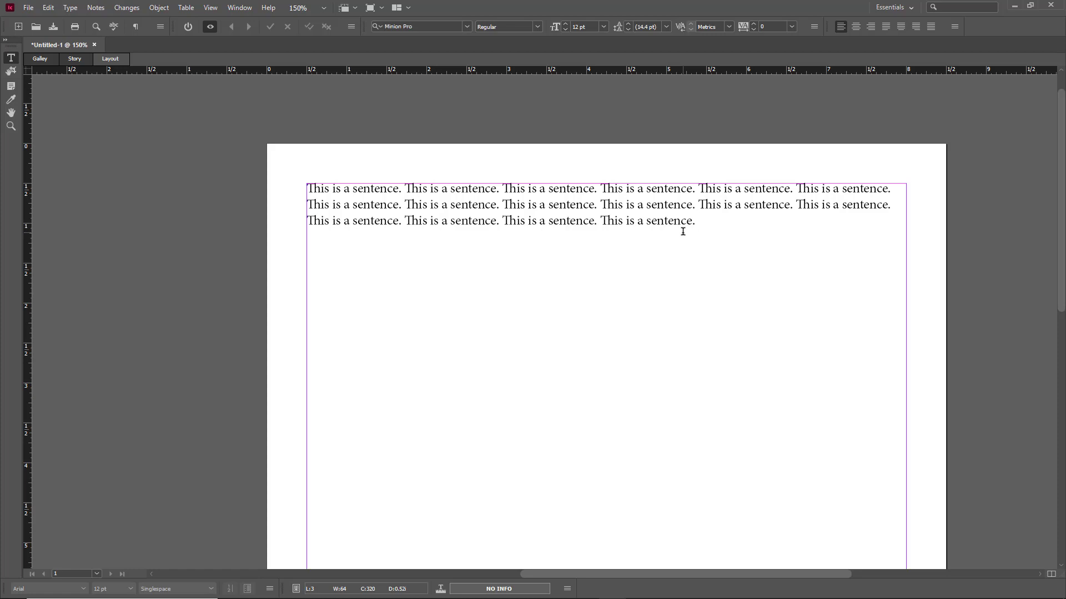
click(413, 188)
- In Notes Mode, anchor a note reading 'Please make this sentence easier.' in the second sentence
click(95, 9)
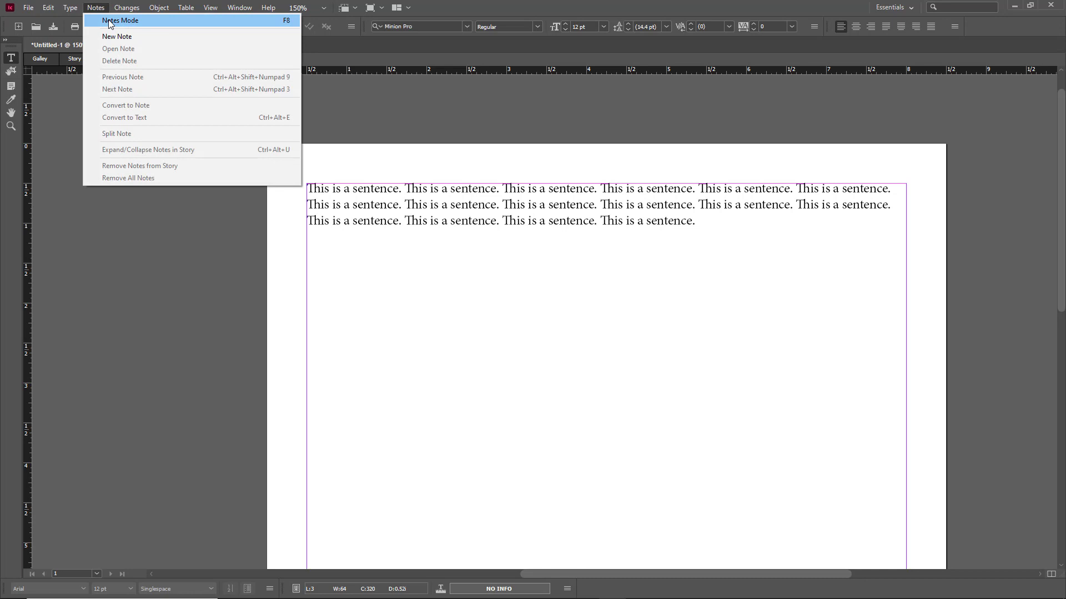
click(110, 21)
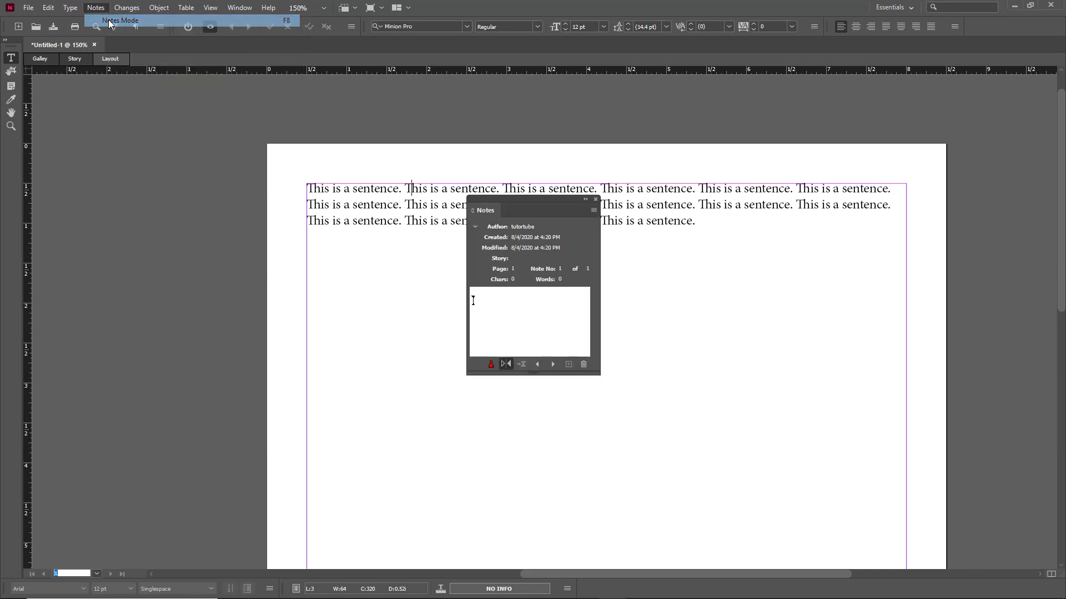
drag(521, 203, 949, 261)
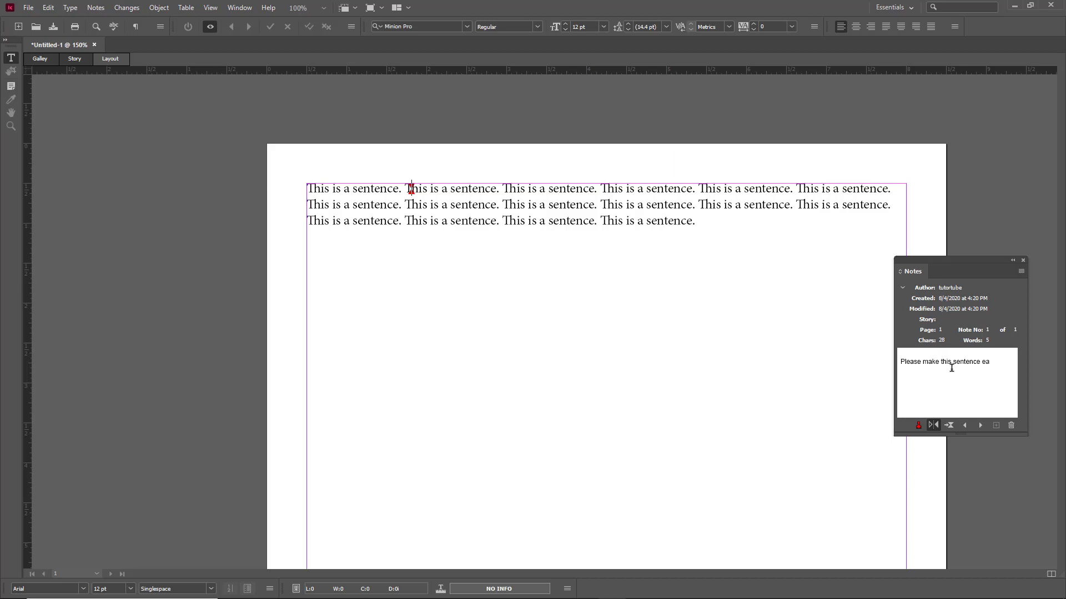
click(1004, 361)
click(697, 206)
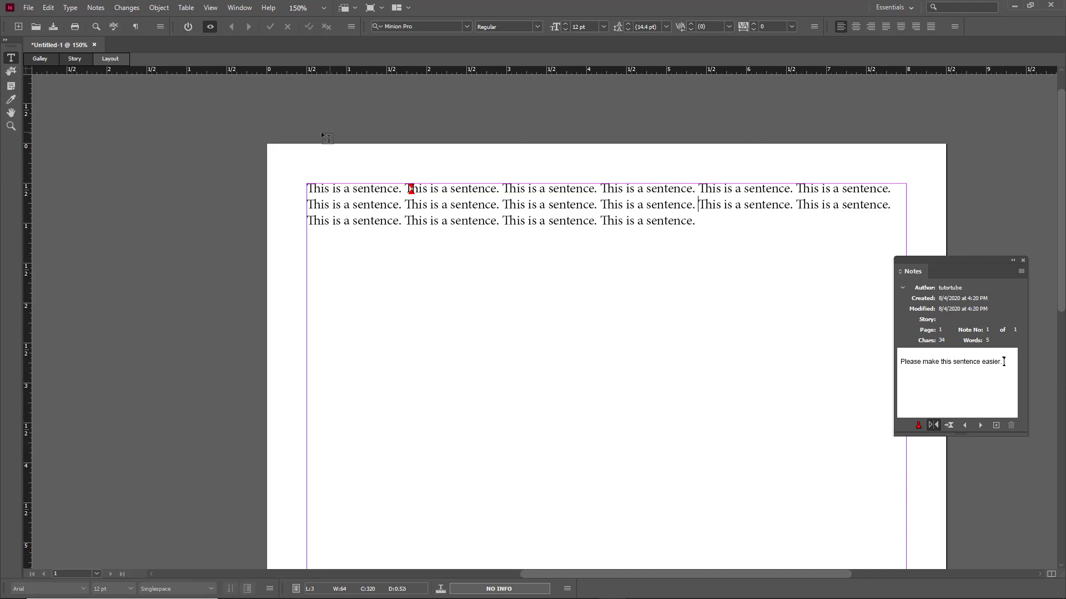
- Add a note 'Add in something creative here' before line two's fifth sentence and close the editor
click(96, 8)
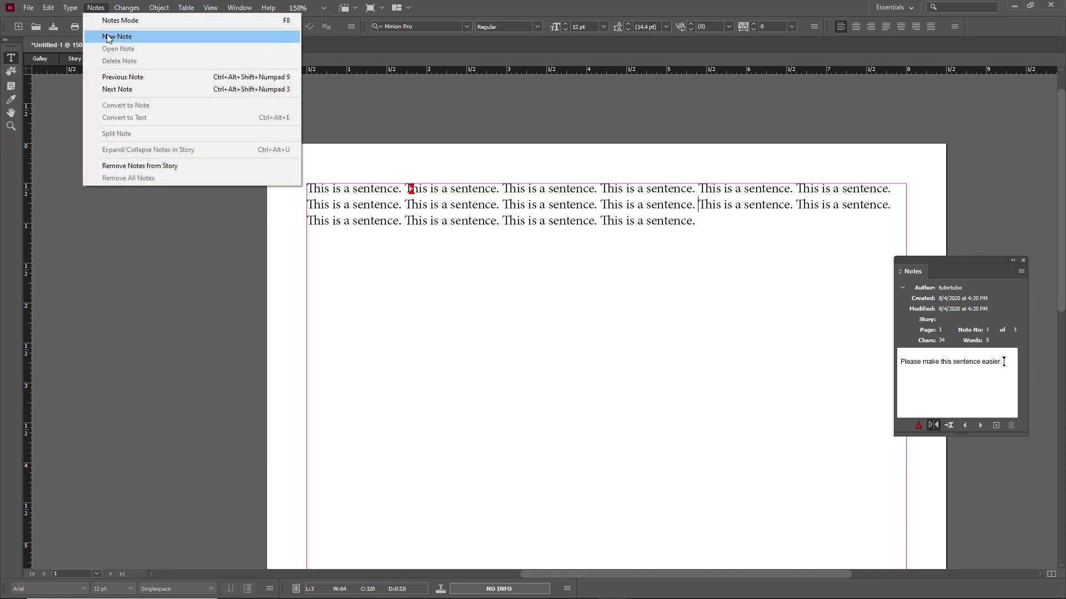
click(105, 35)
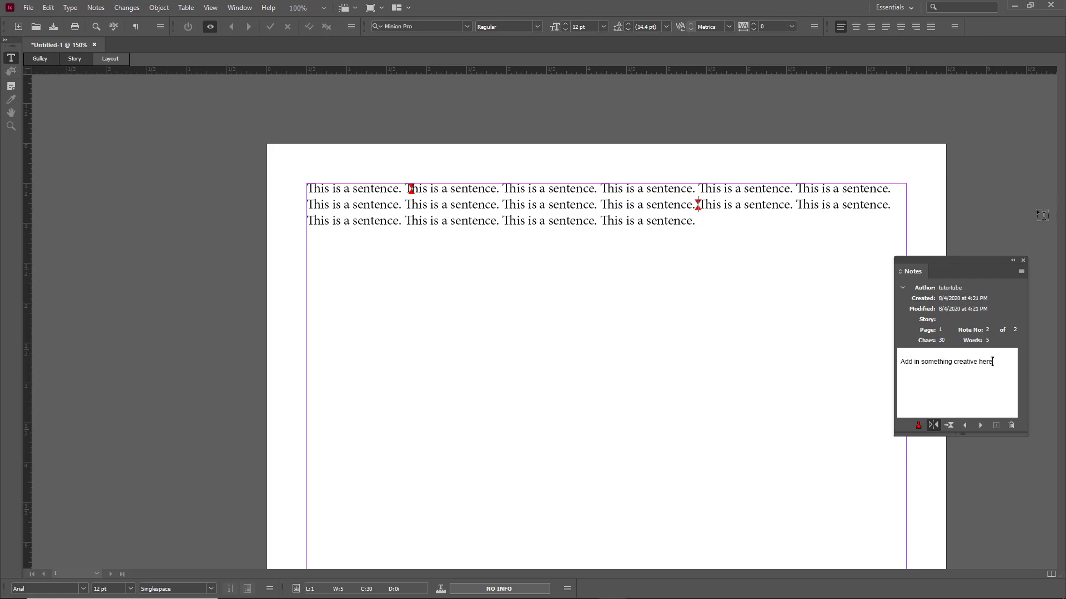
click(1023, 260)
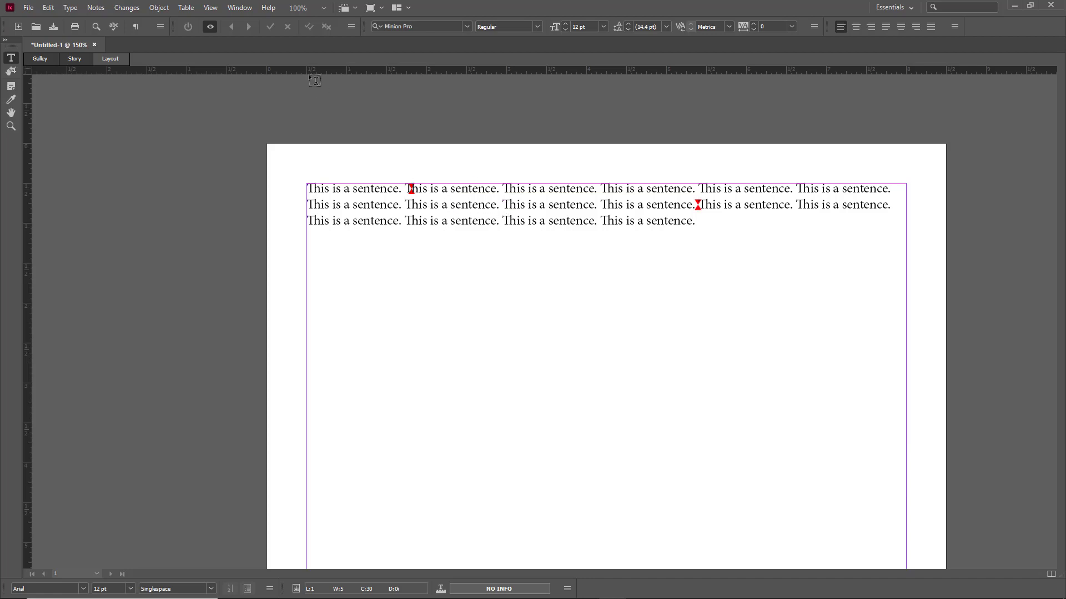
click(240, 7)
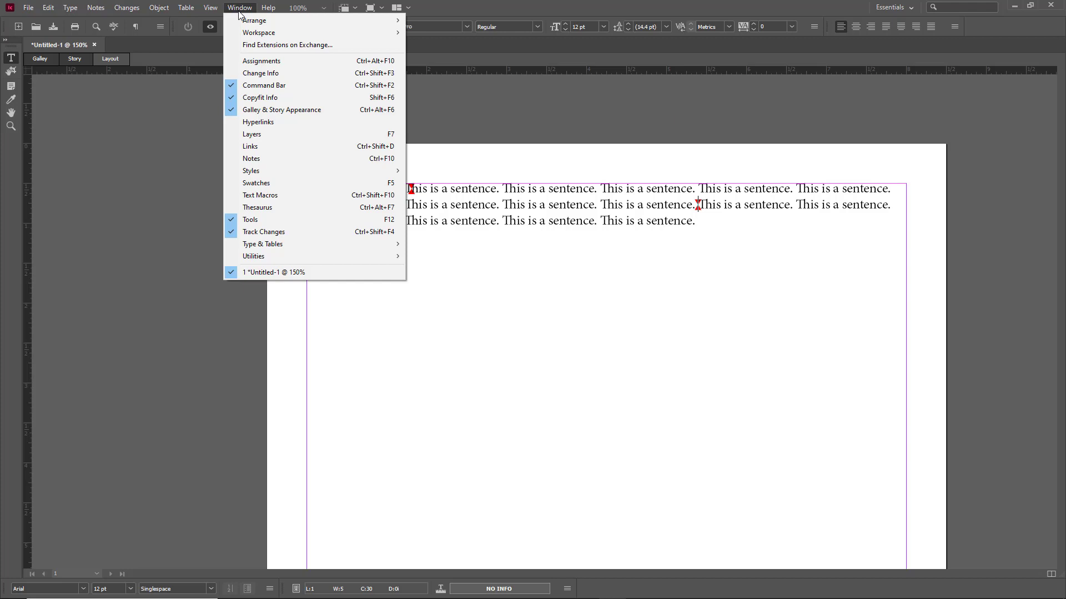
mouse_move(213, 8)
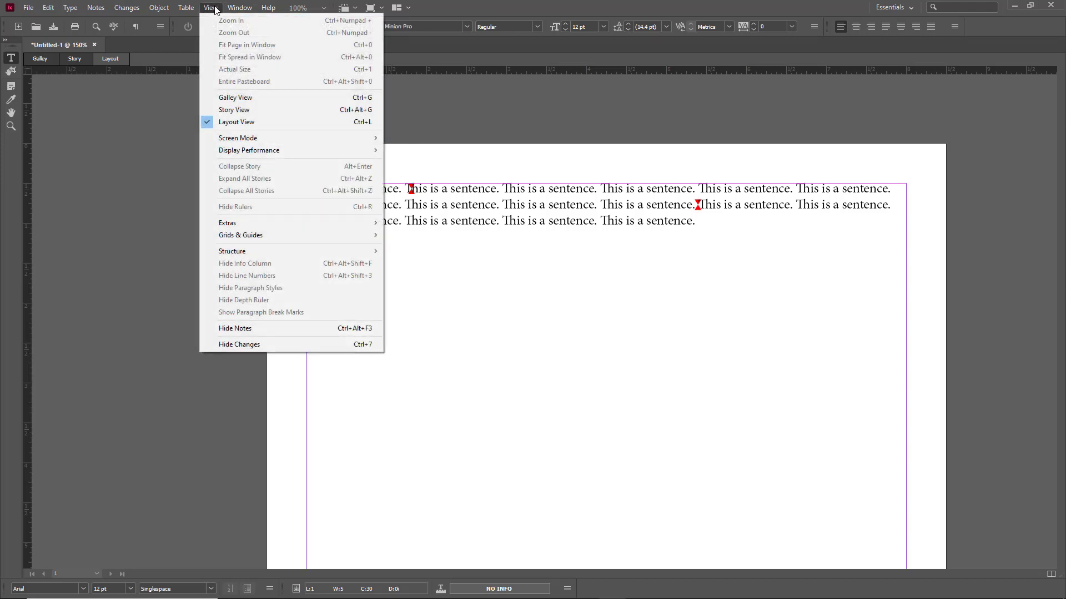
mouse_move(276, 136)
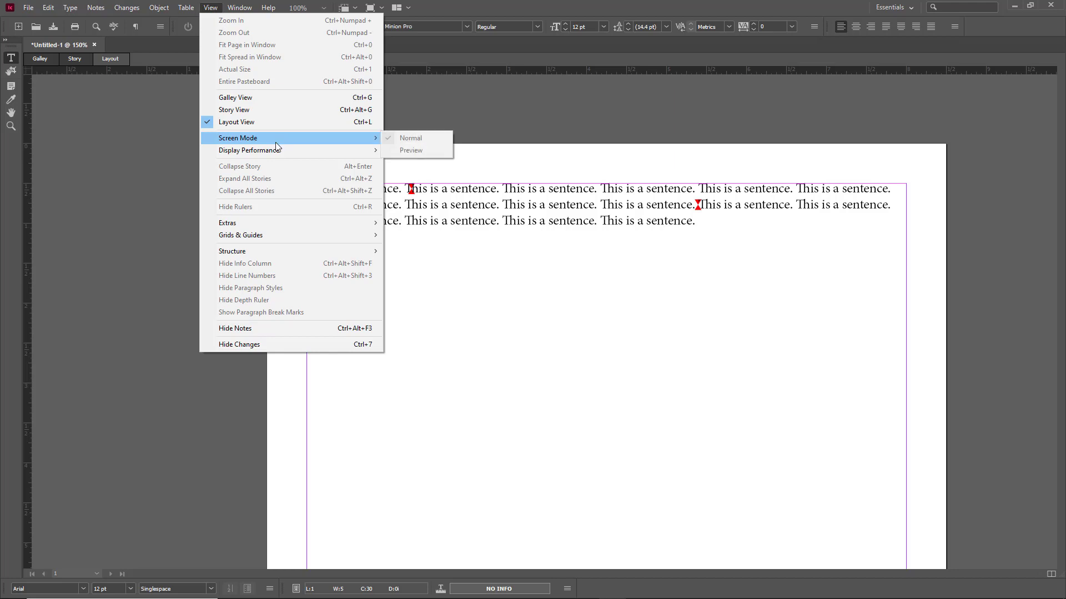
click(410, 151)
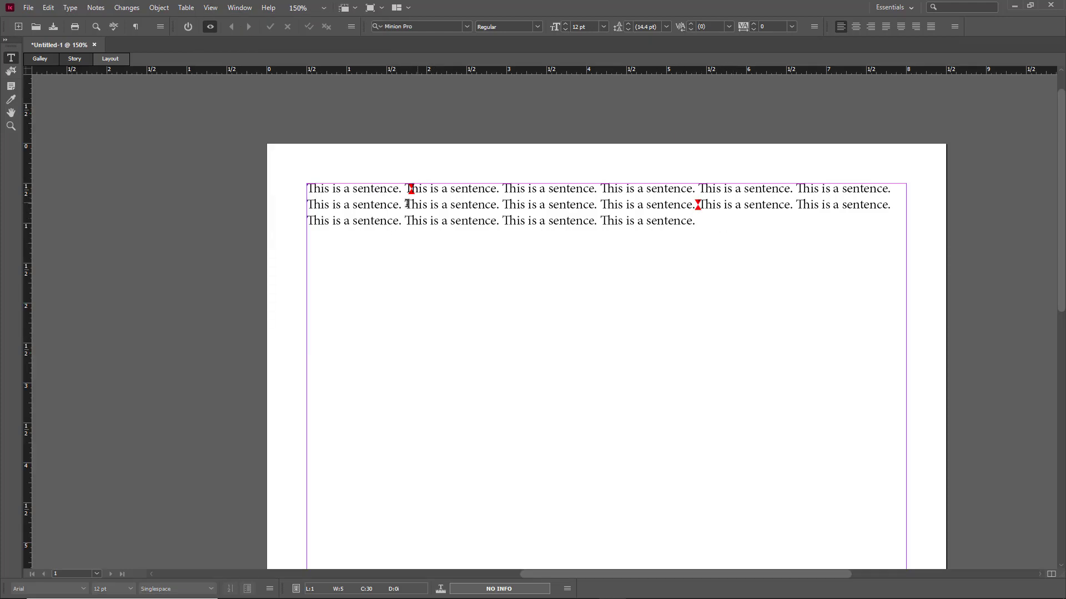
- In Story view, insert a 'New Note' note after line one's fifth sentence, then return to Layout
click(81, 62)
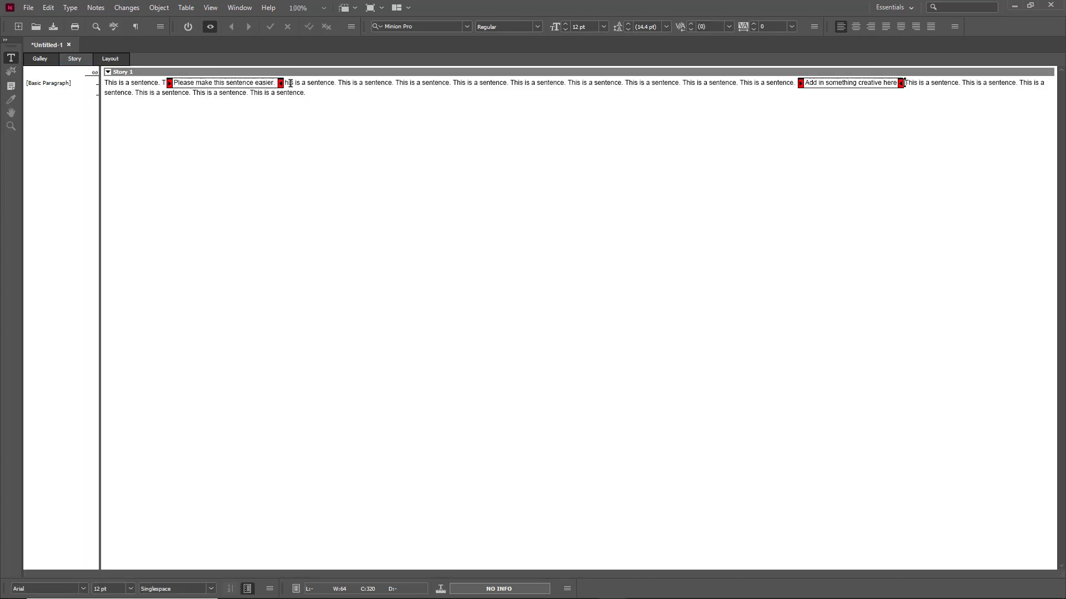
drag(188, 82, 268, 83)
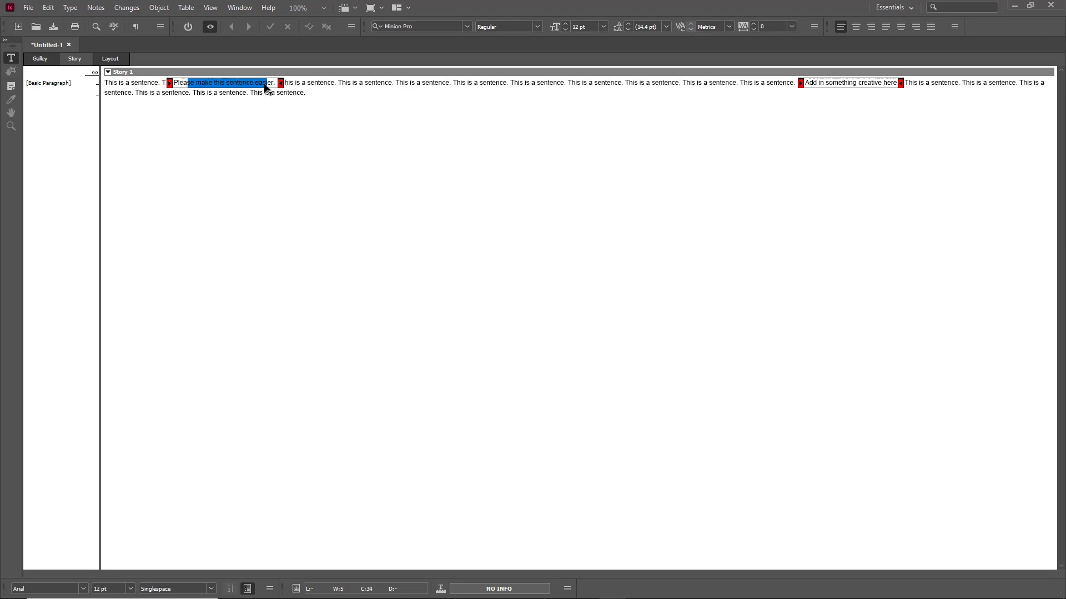
click(873, 83)
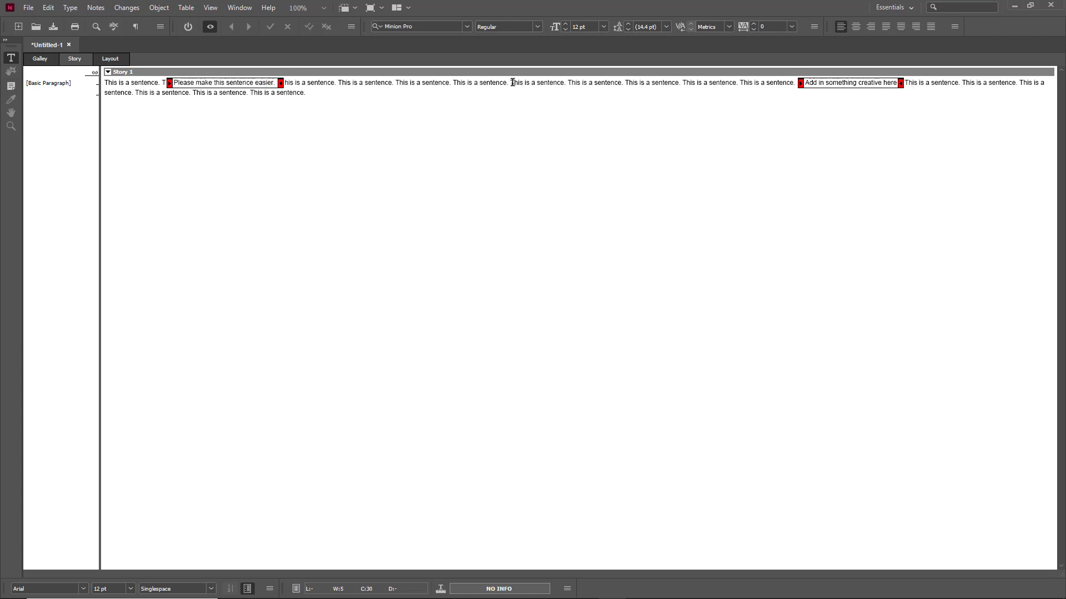
click(96, 7)
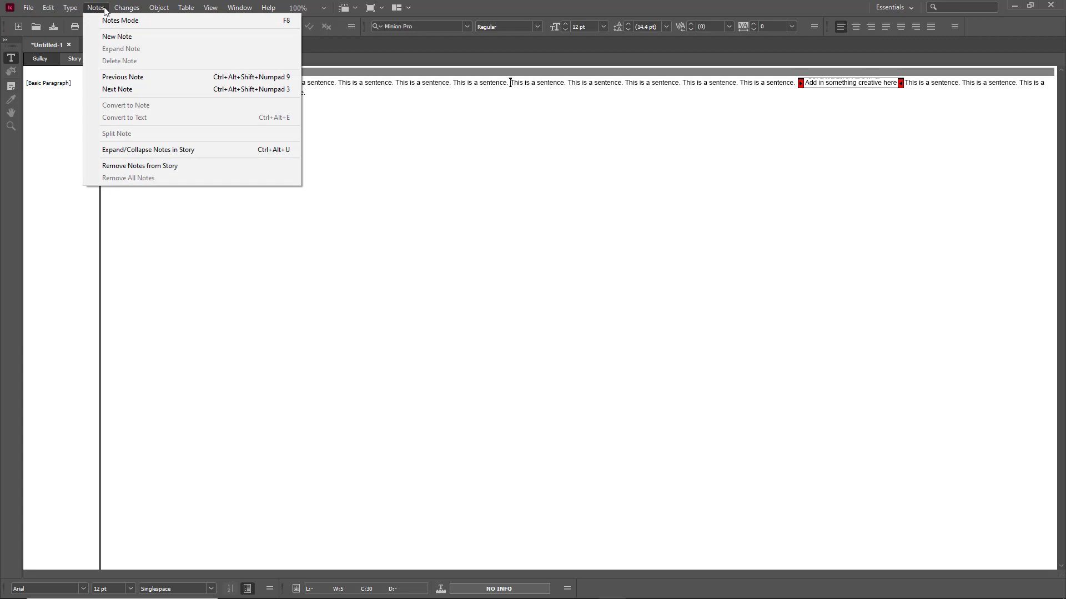
click(124, 38)
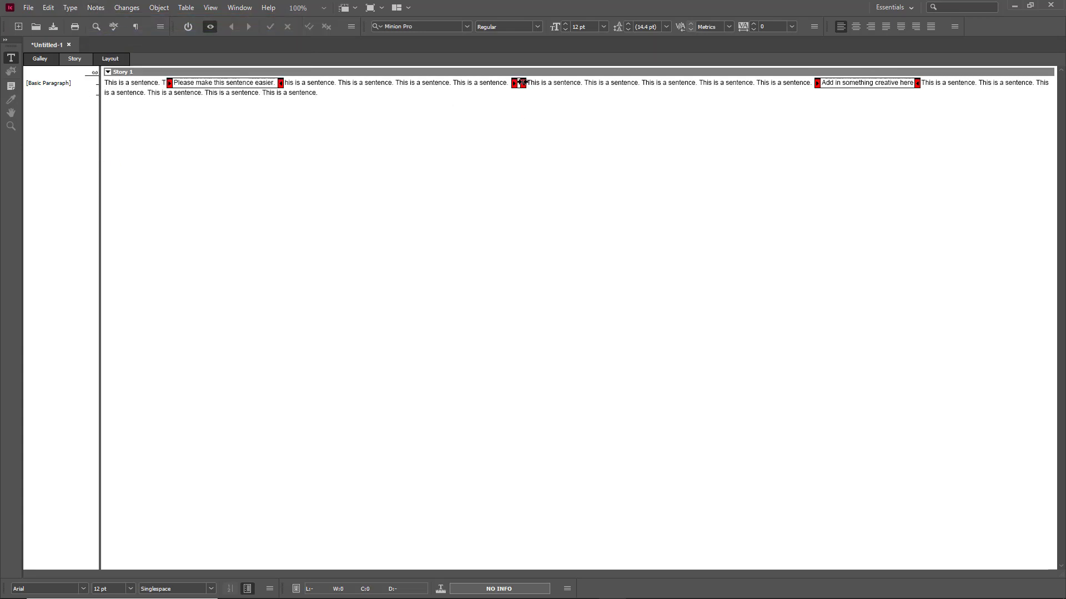
text(New Note)
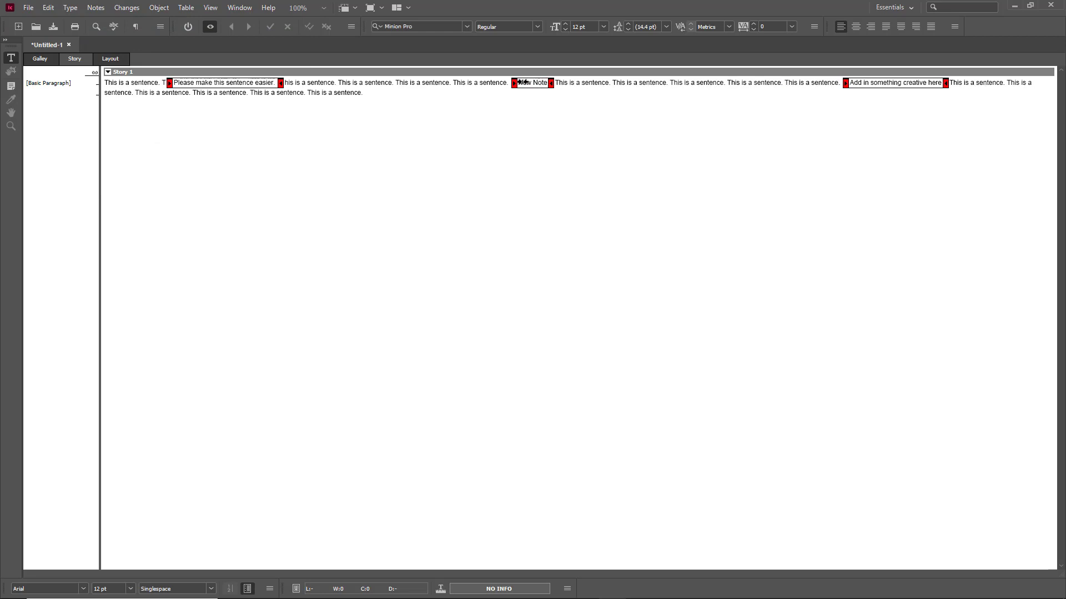
key(ctrl+y)
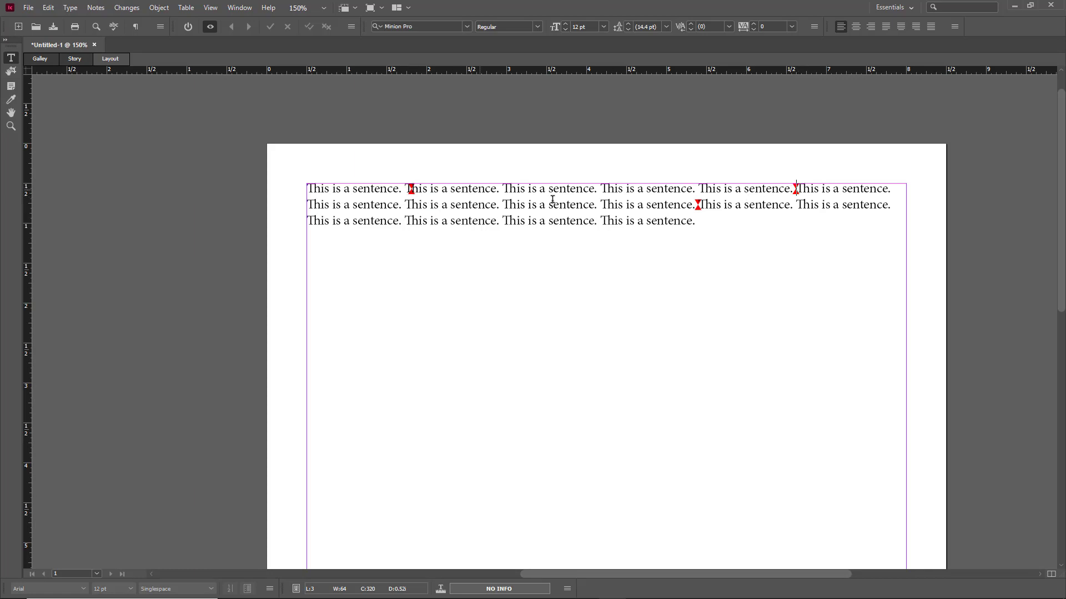
- Step through the notes back to the empty second note, then view notes inline in Story view
click(96, 7)
click(120, 20)
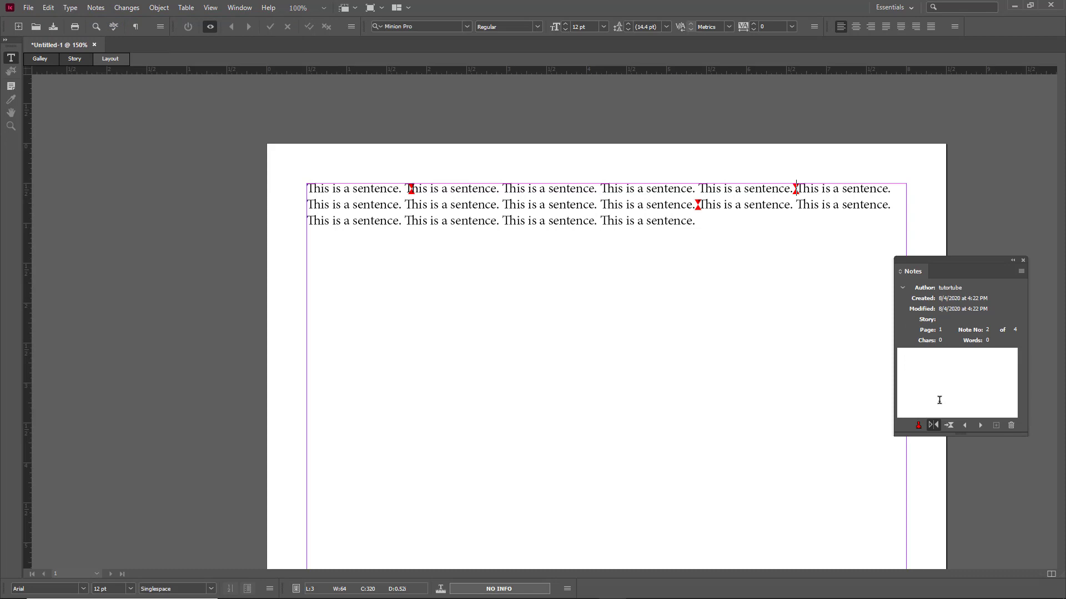
click(981, 425)
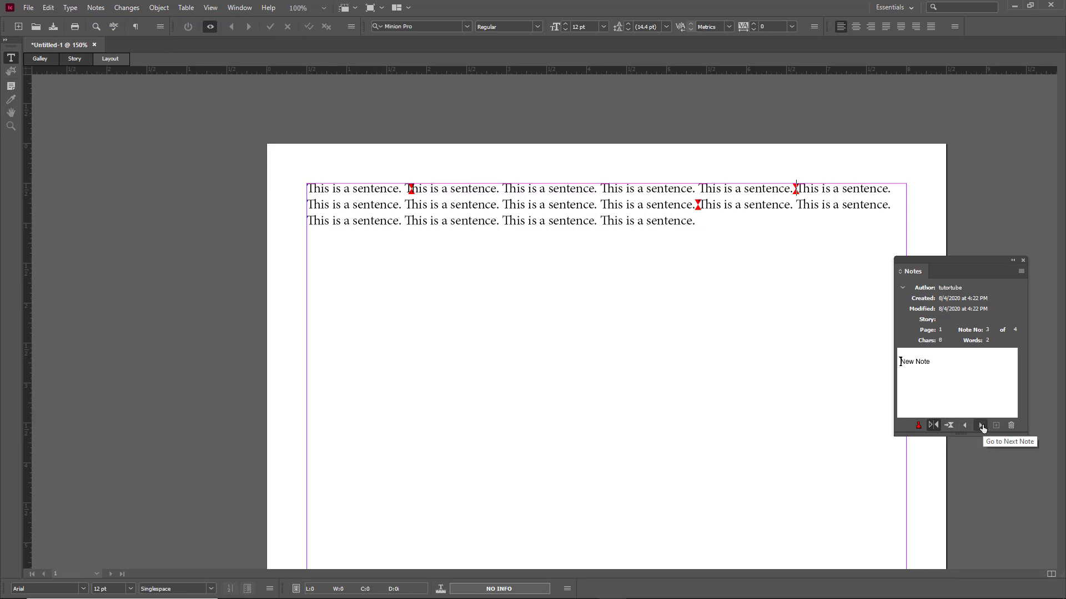
click(982, 426)
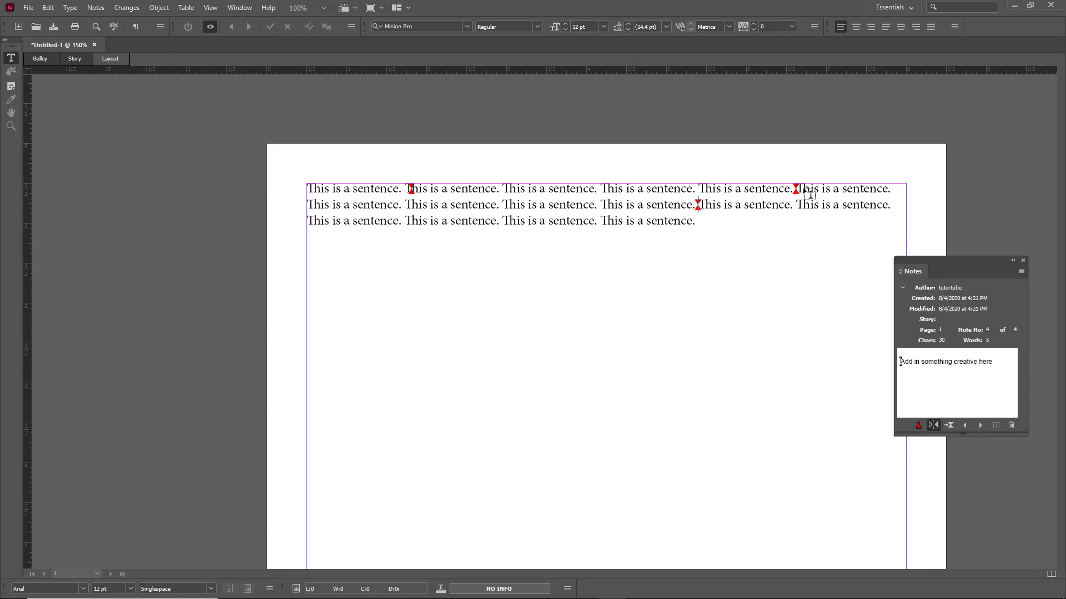
click(979, 424)
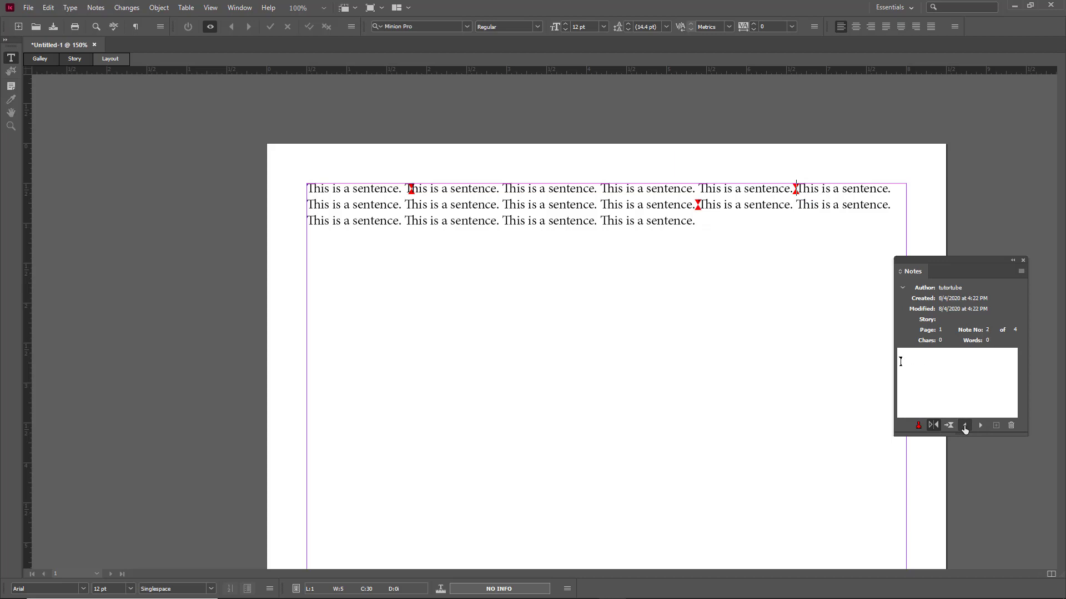
click(1025, 264)
click(75, 58)
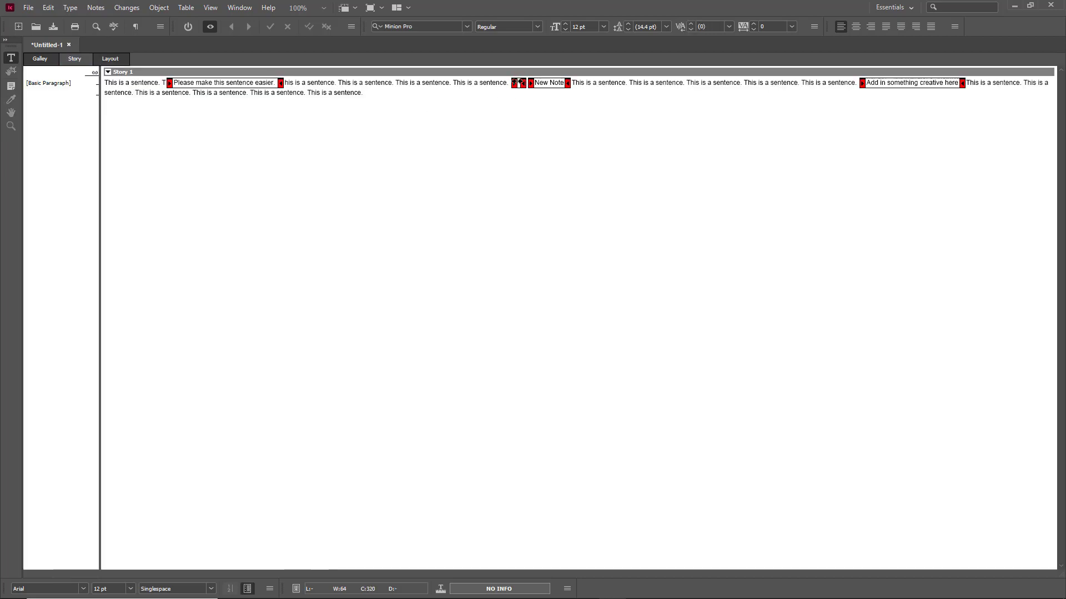
click(516, 83)
click(516, 83)
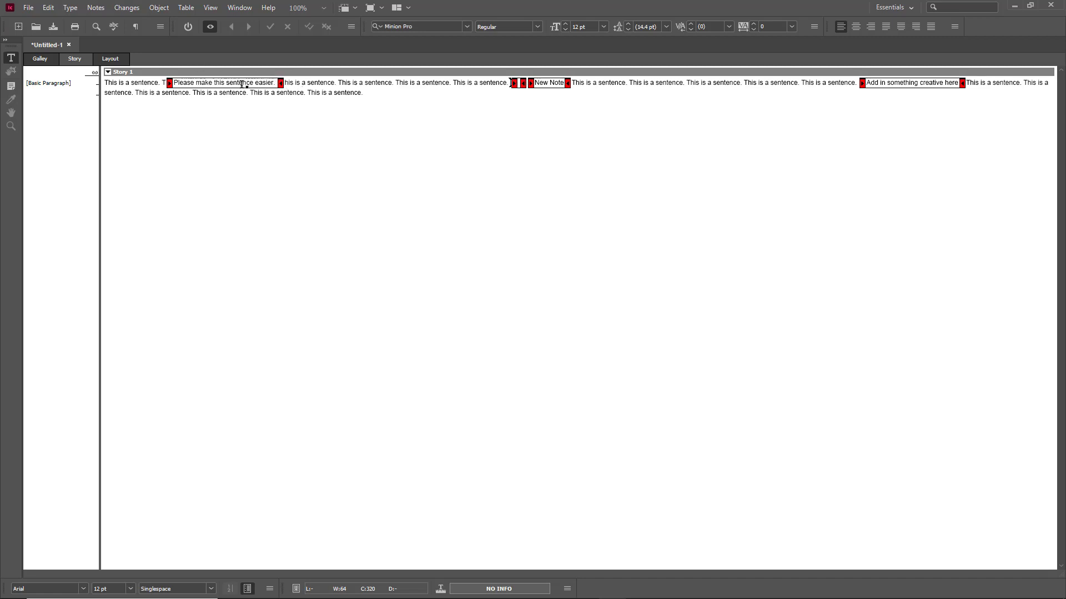
click(281, 84)
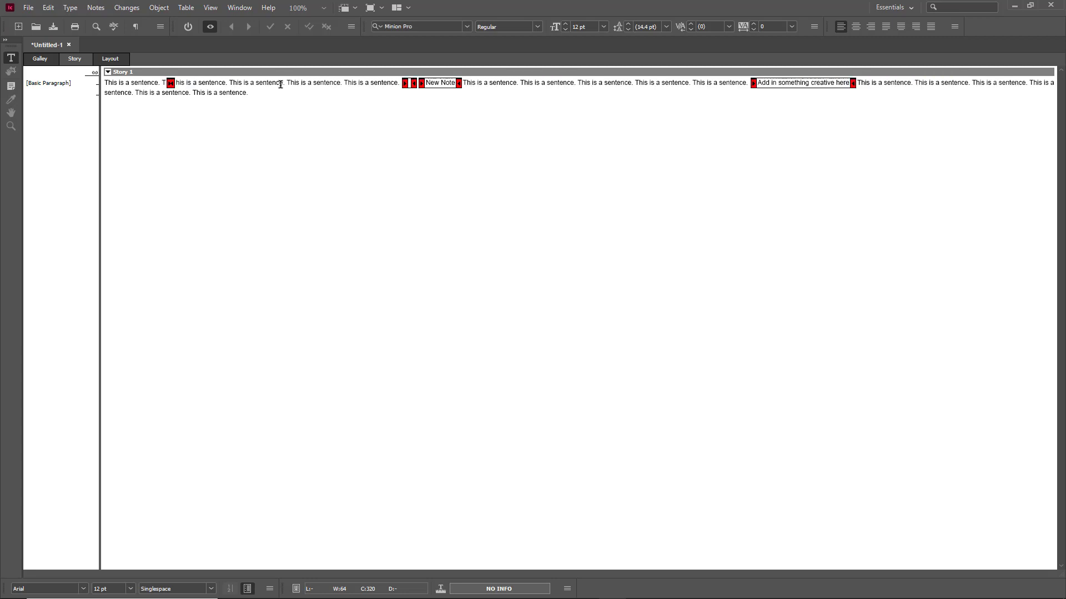
click(170, 84)
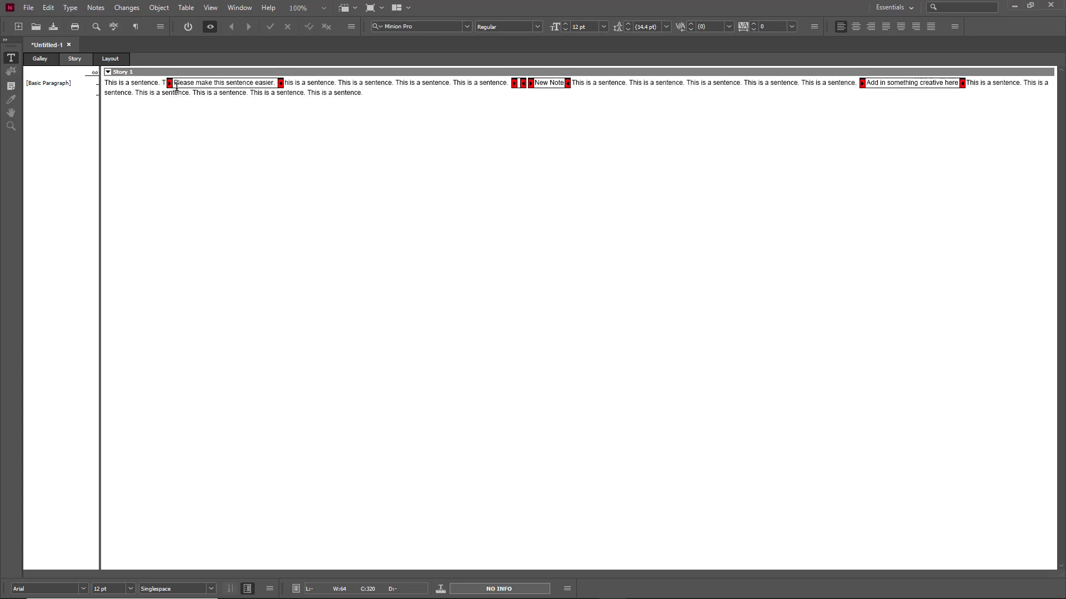
click(94, 8)
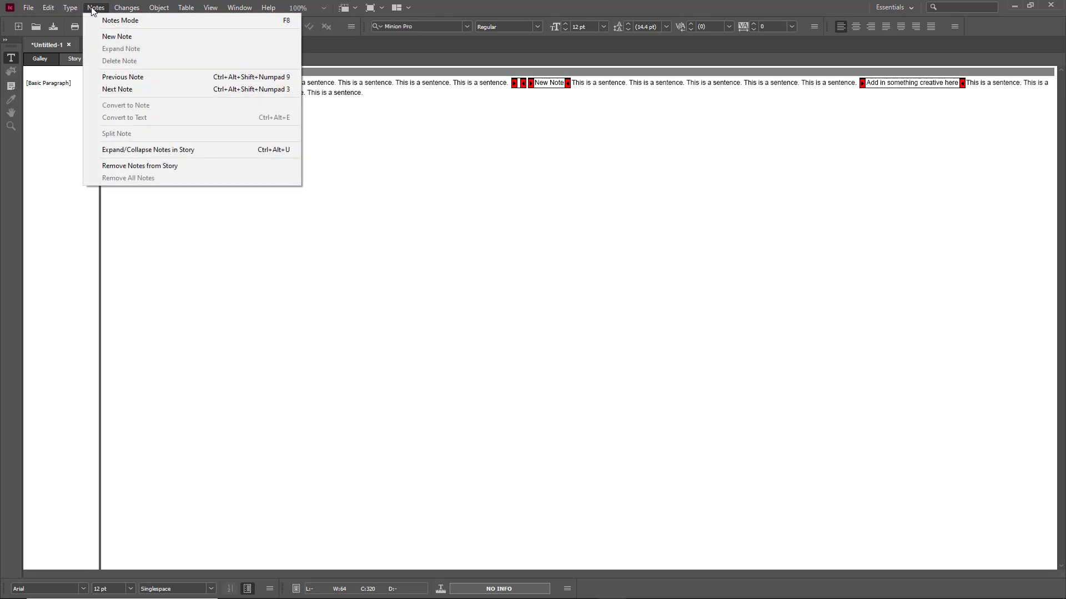
click(162, 42)
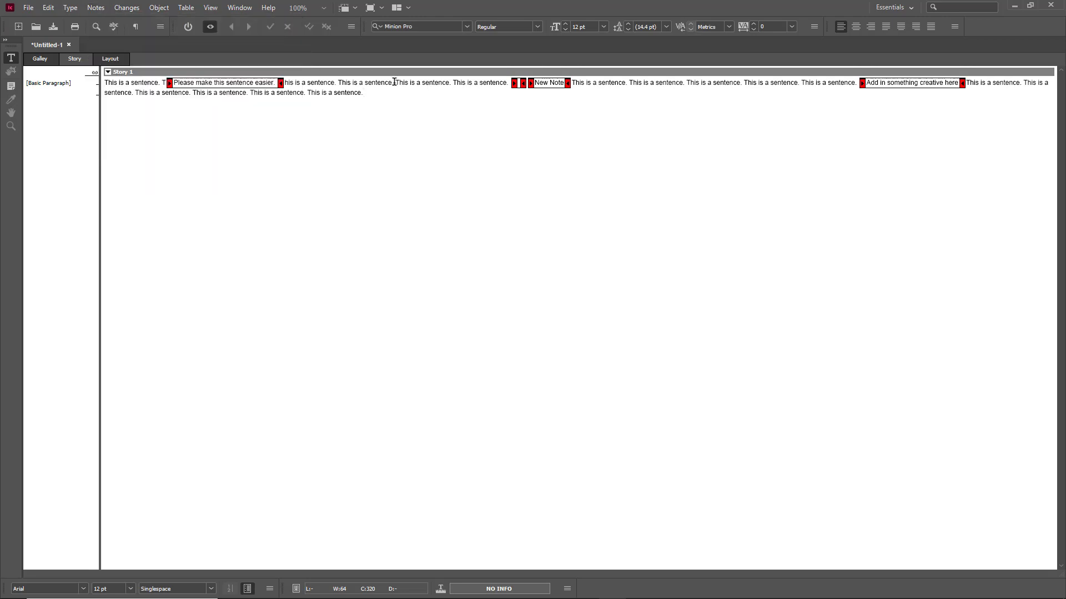
click(197, 83)
- Collapse the 'Please make this sentence easier.' note, then expand it again
click(99, 9)
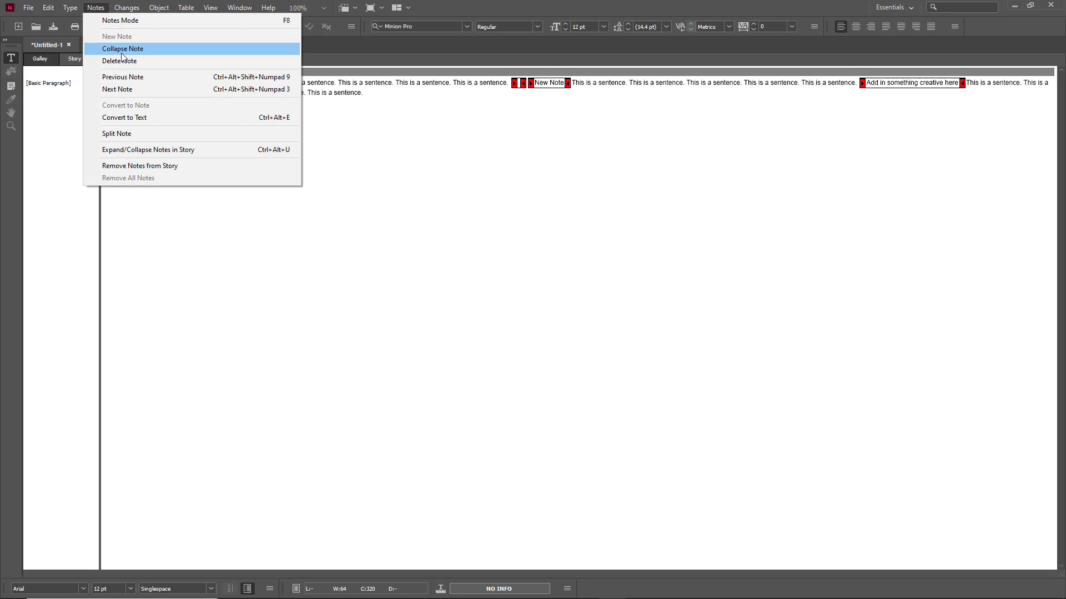
click(121, 50)
click(96, 7)
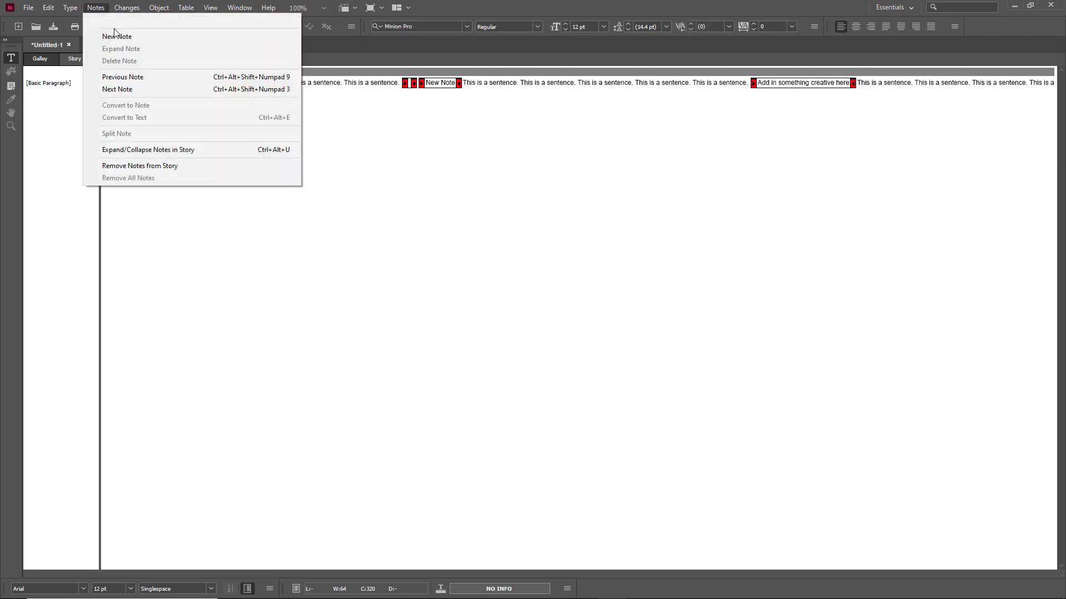
click(356, 95)
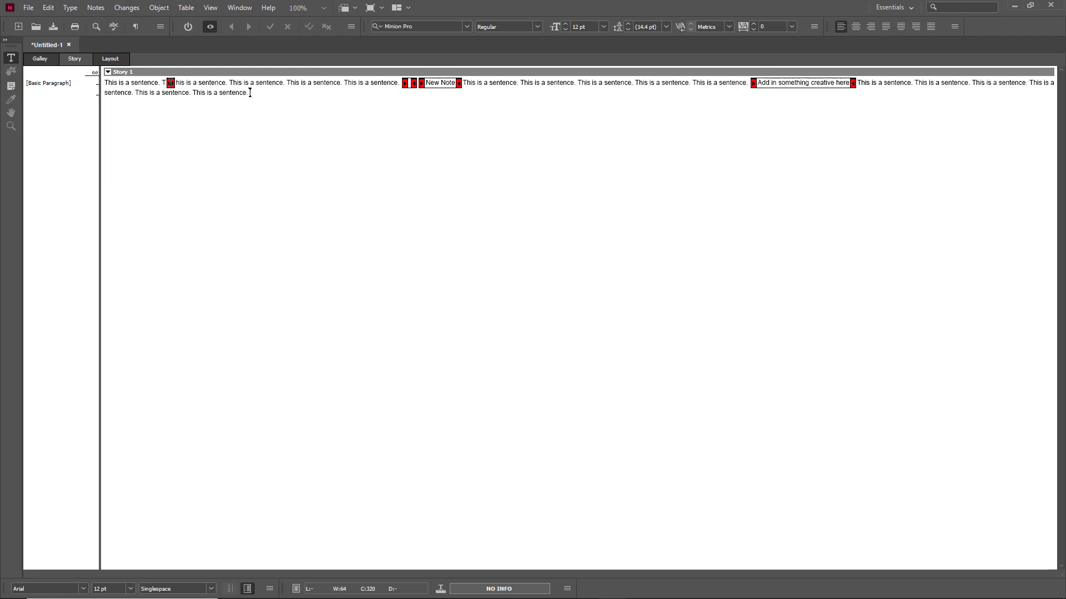
click(171, 82)
- Bring up the Notes menu for the 'New Note' note
click(96, 8)
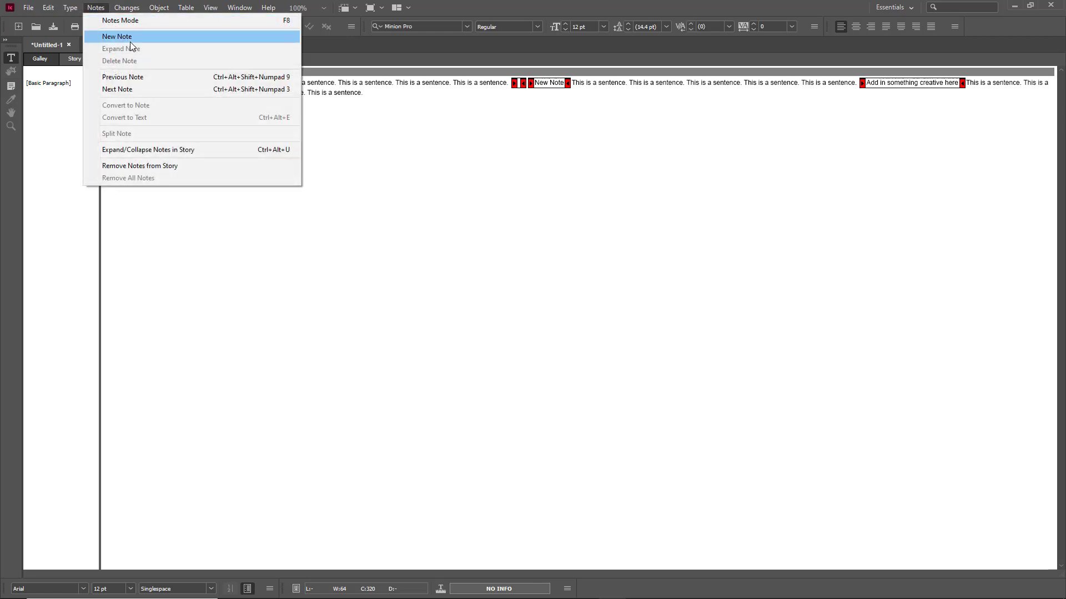
click(554, 80)
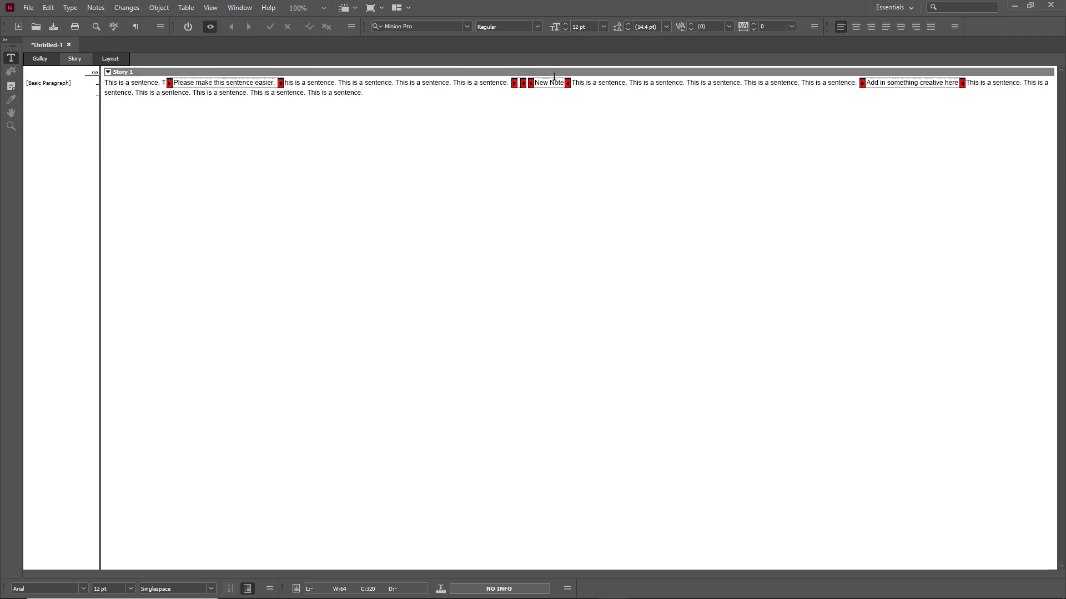
click(95, 8)
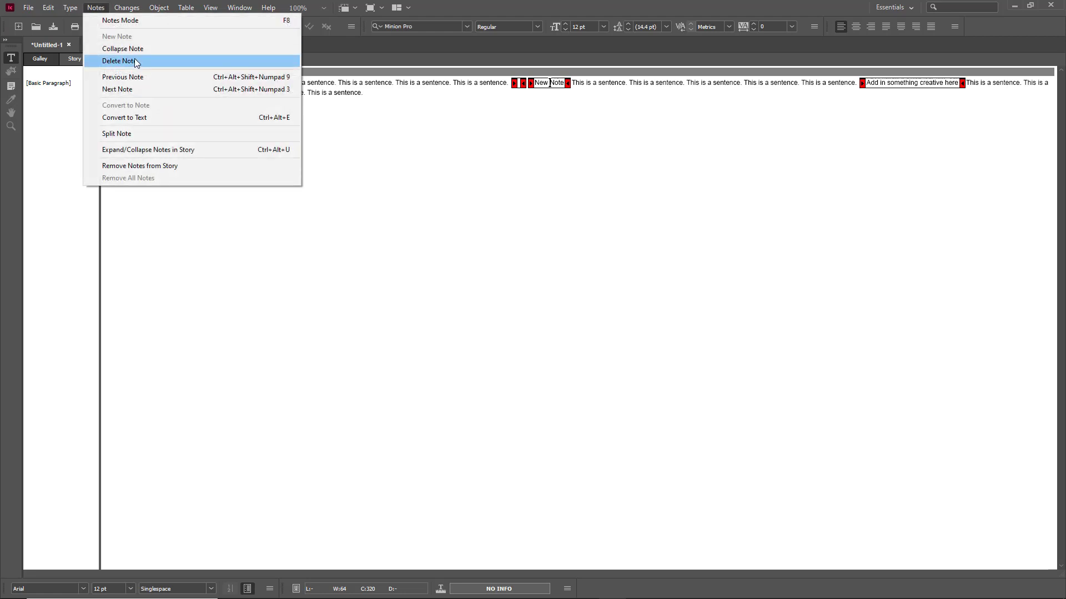
- Collapse the 'New Note' note and delete the 'Add in something creative here' note
click(140, 50)
click(95, 8)
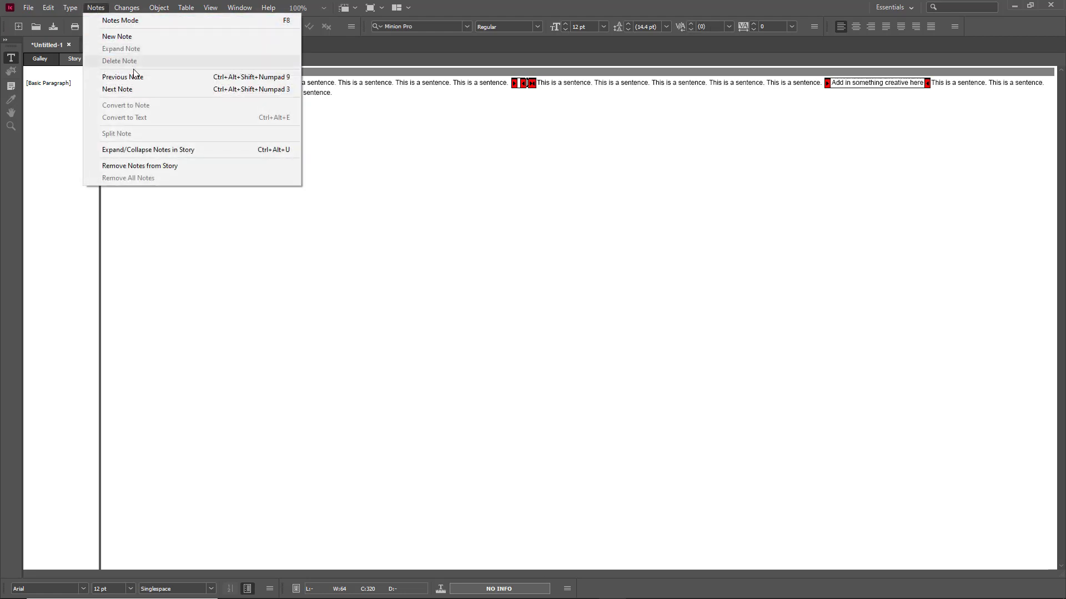
click(804, 103)
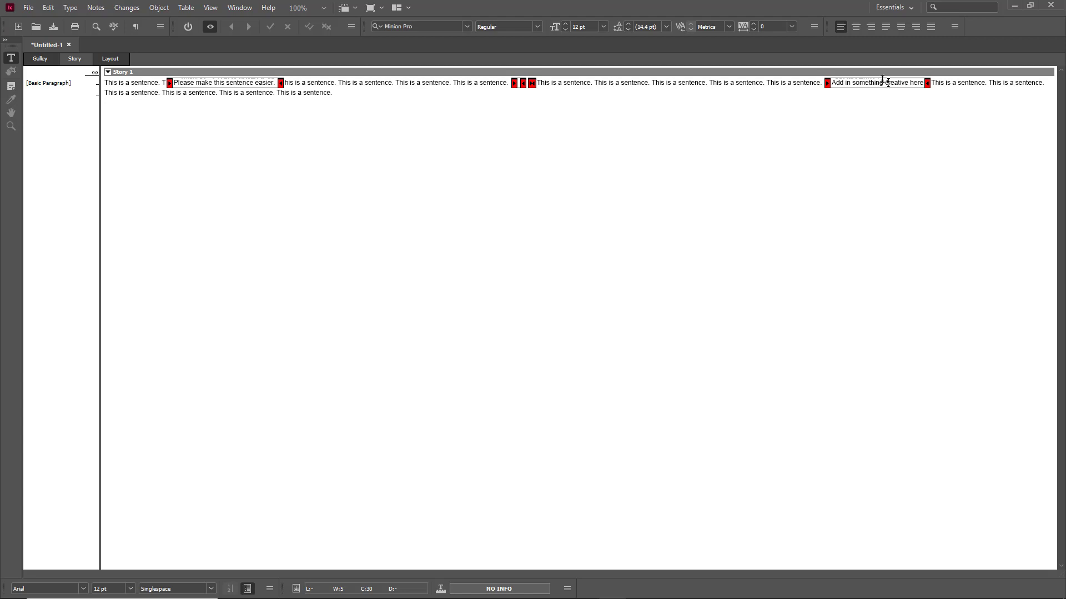
click(96, 9)
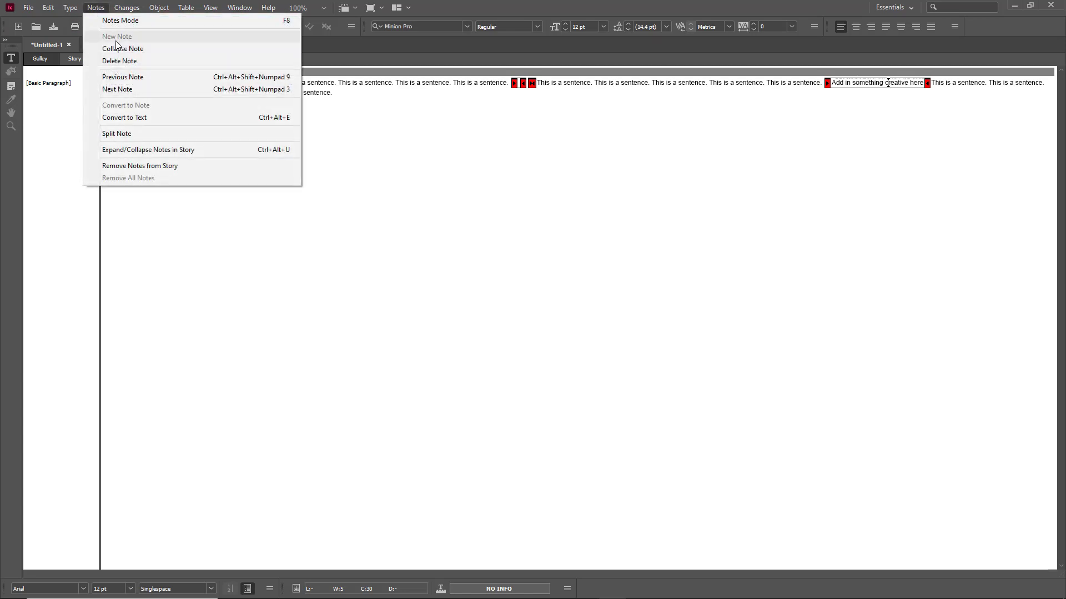
click(129, 62)
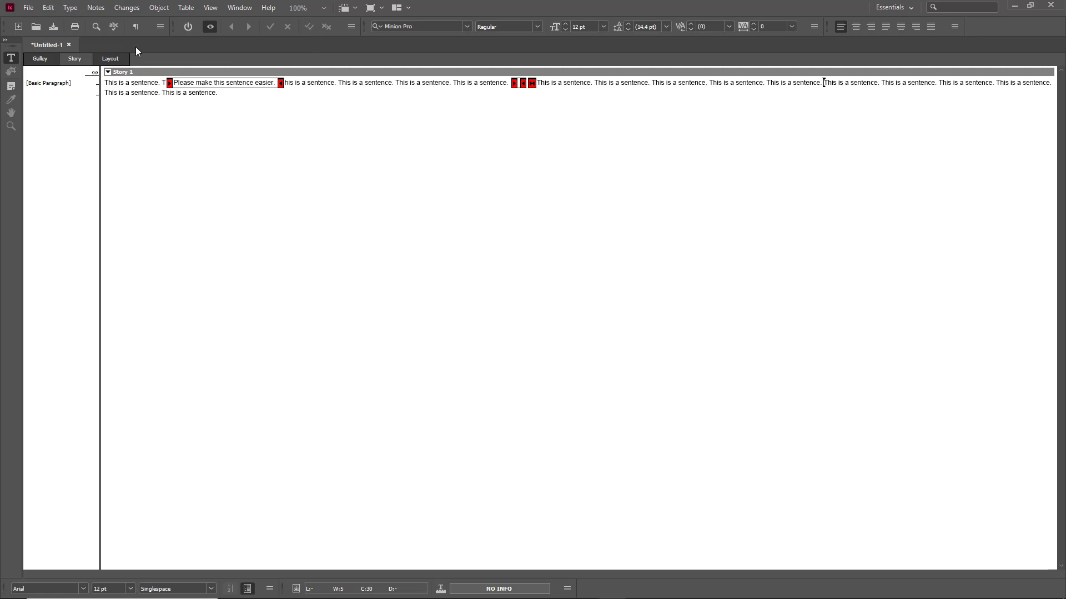
- Move back twice and forward once through the remaining notes, then return to Layout view
click(96, 8)
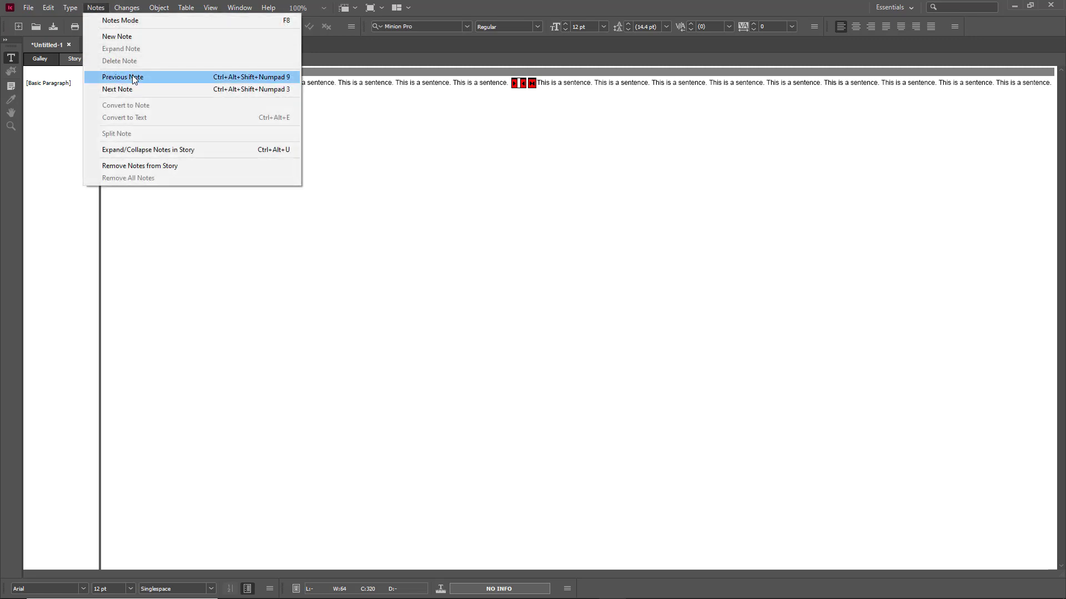
click(134, 78)
click(96, 8)
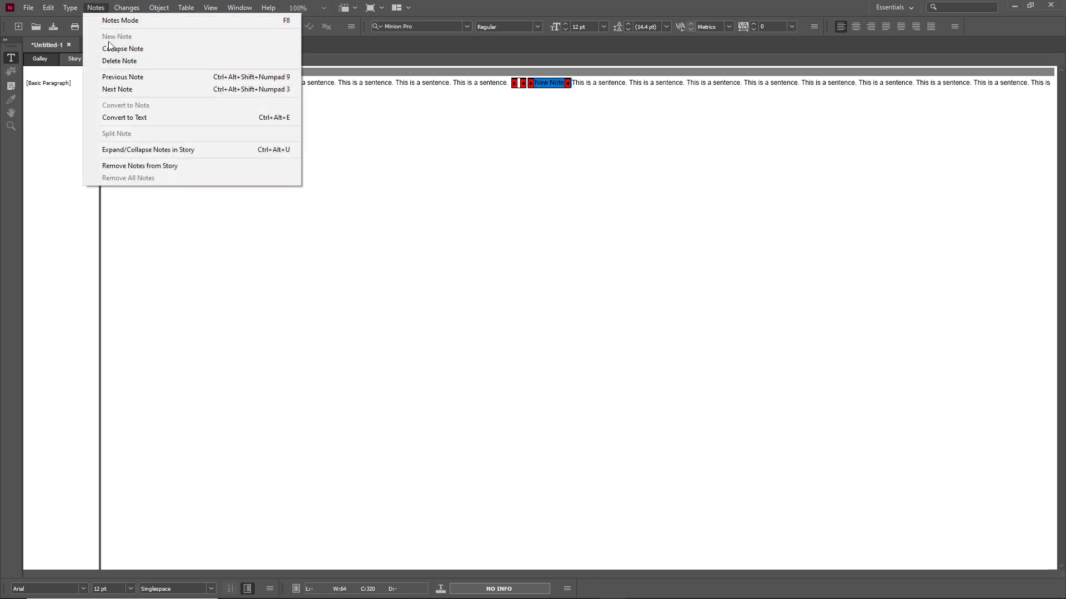
click(117, 76)
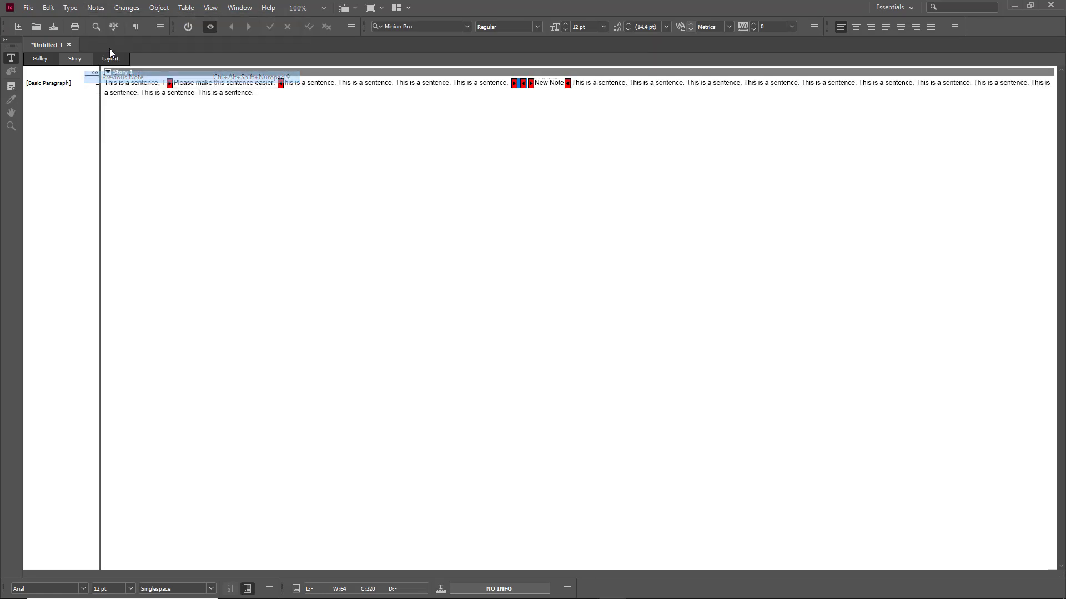
click(94, 7)
click(116, 89)
click(186, 80)
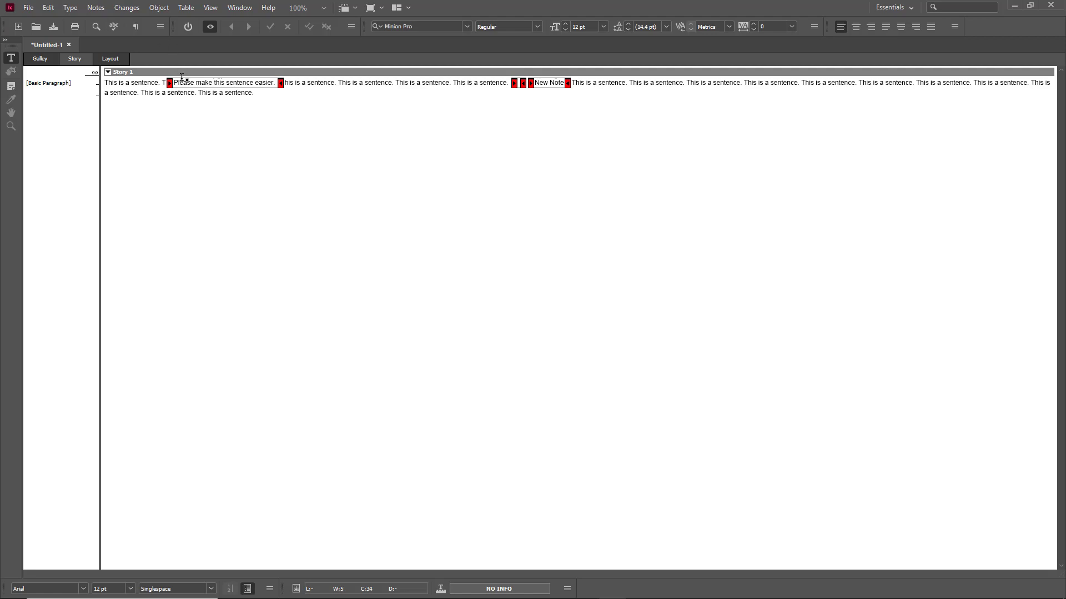
click(110, 58)
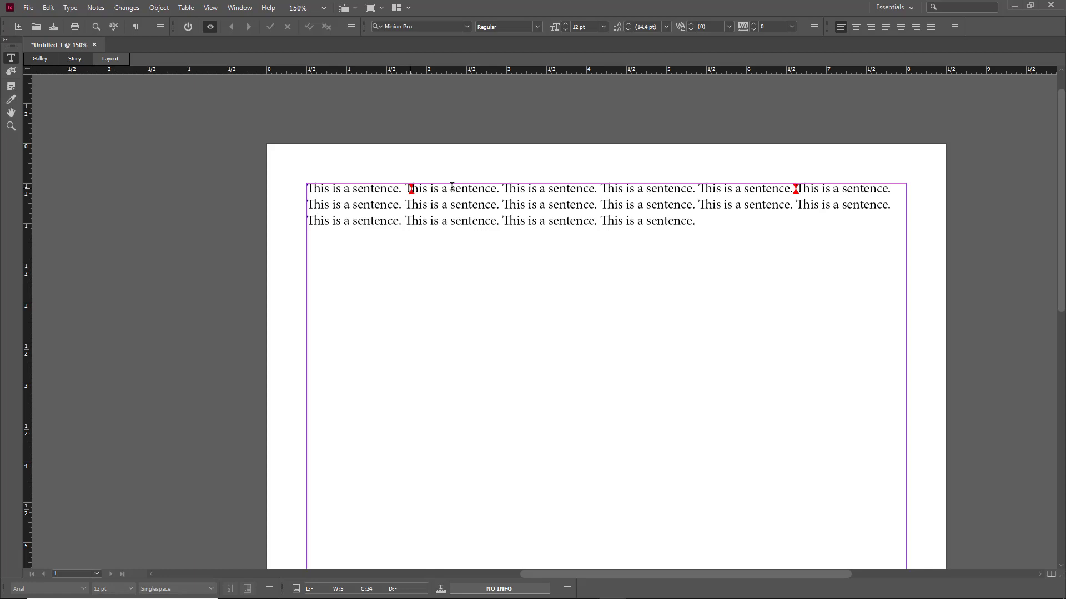
- Convert the 'Please make this sentence easier.' note to plain story text and check it in Layout
click(76, 59)
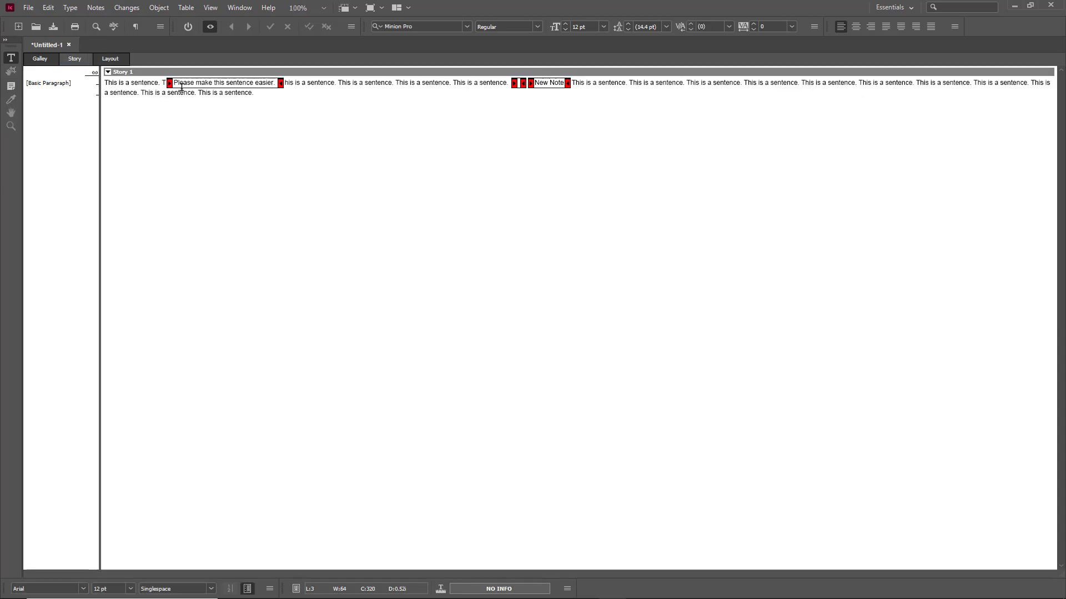
click(96, 7)
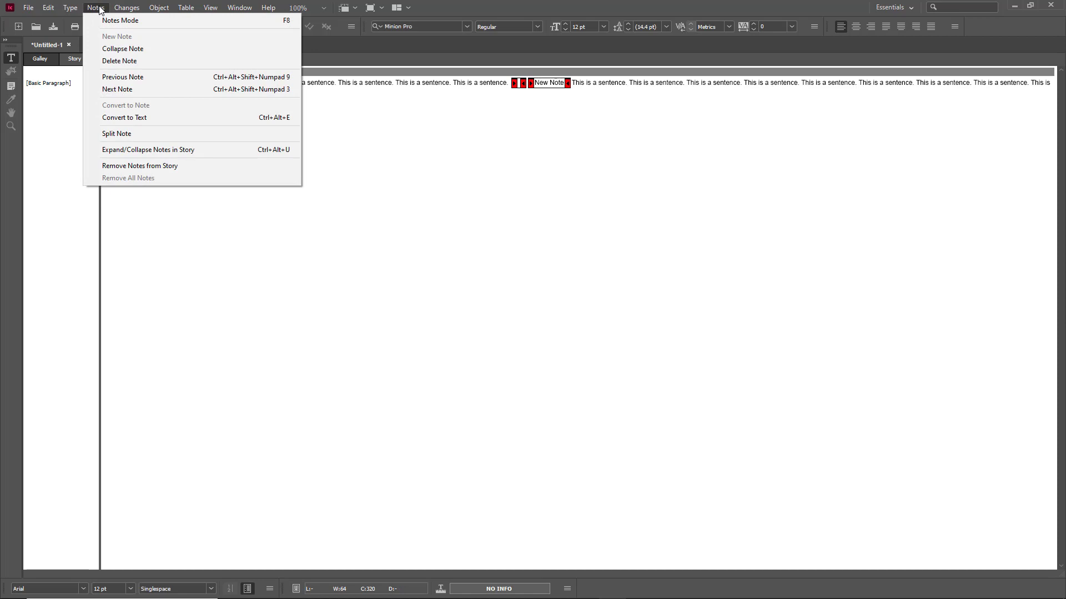
click(151, 118)
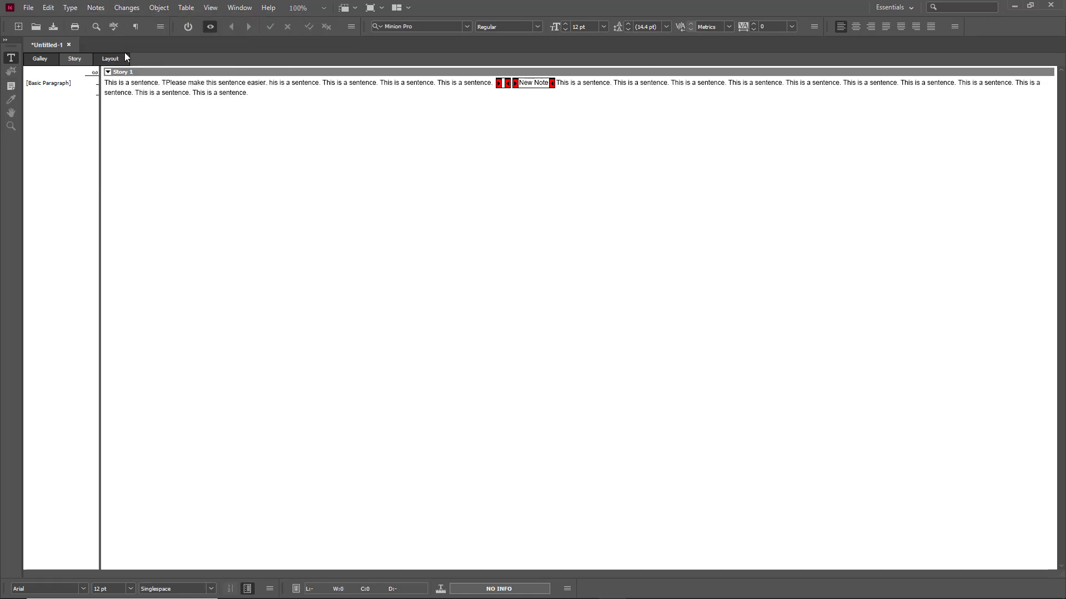
click(128, 56)
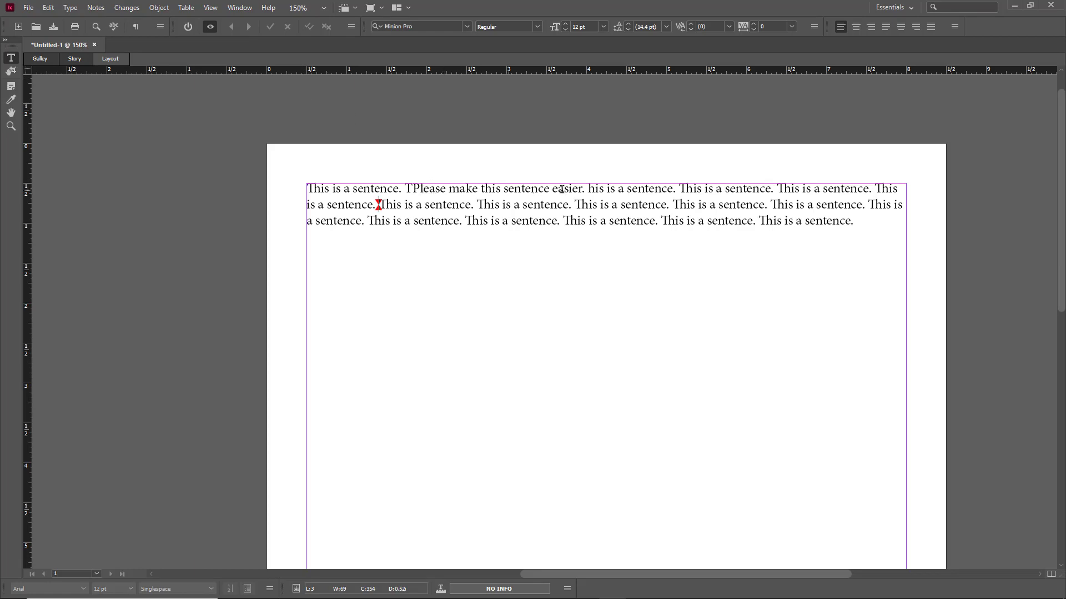
click(84, 60)
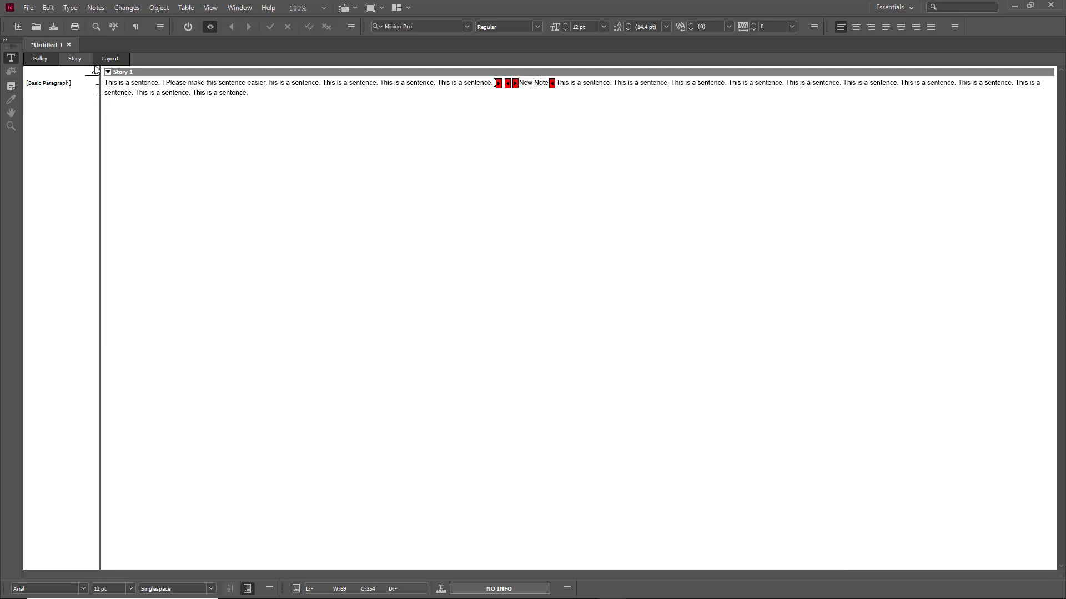
- Select 'Please make this sentence easier' in line one and convert it back into a note
drag(319, 83, 139, 82)
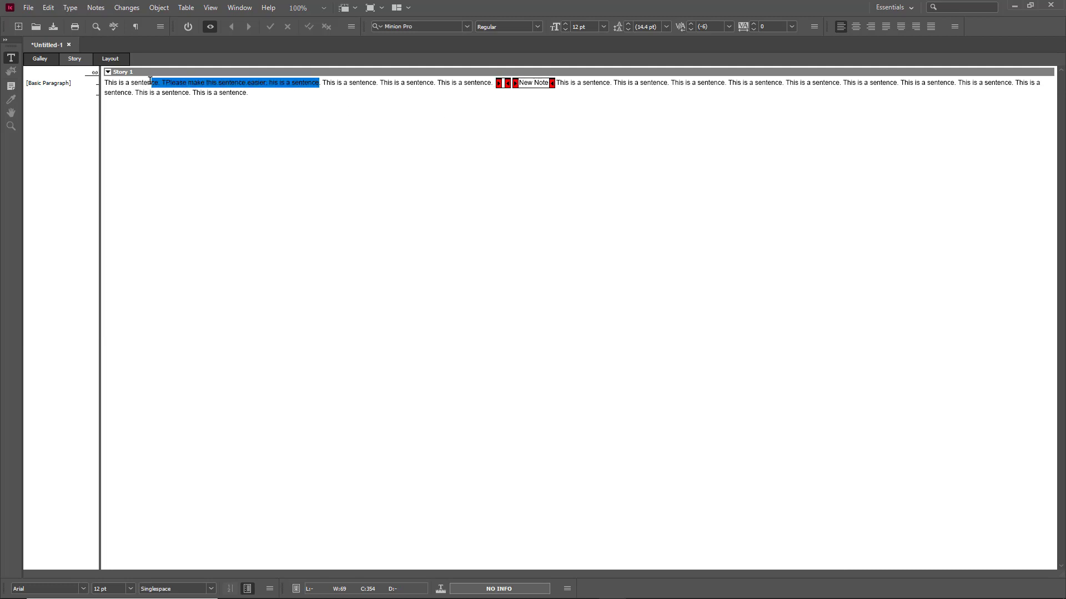
click(93, 9)
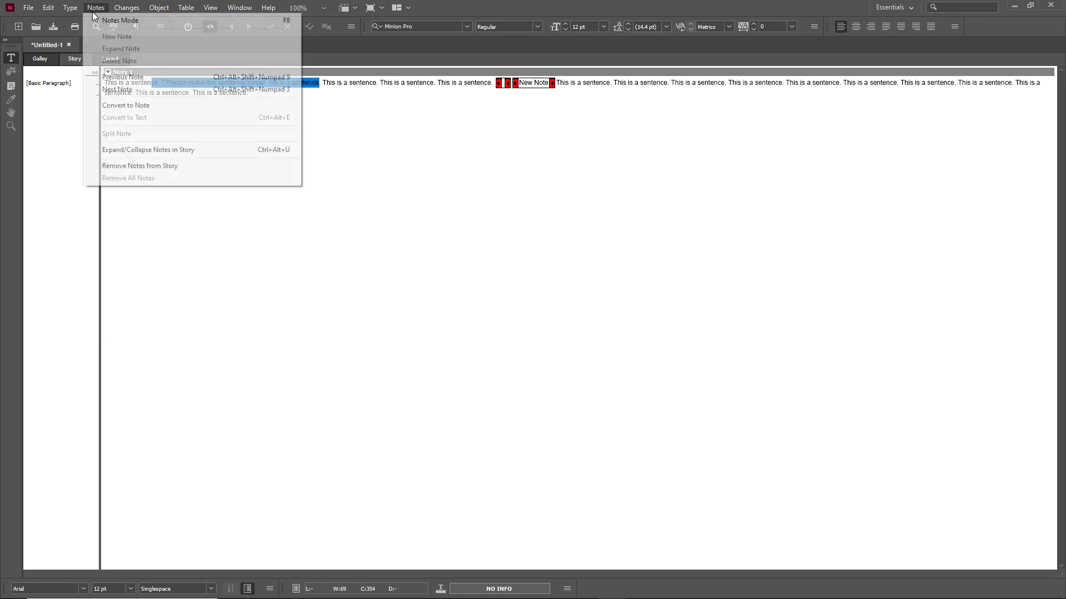
click(146, 106)
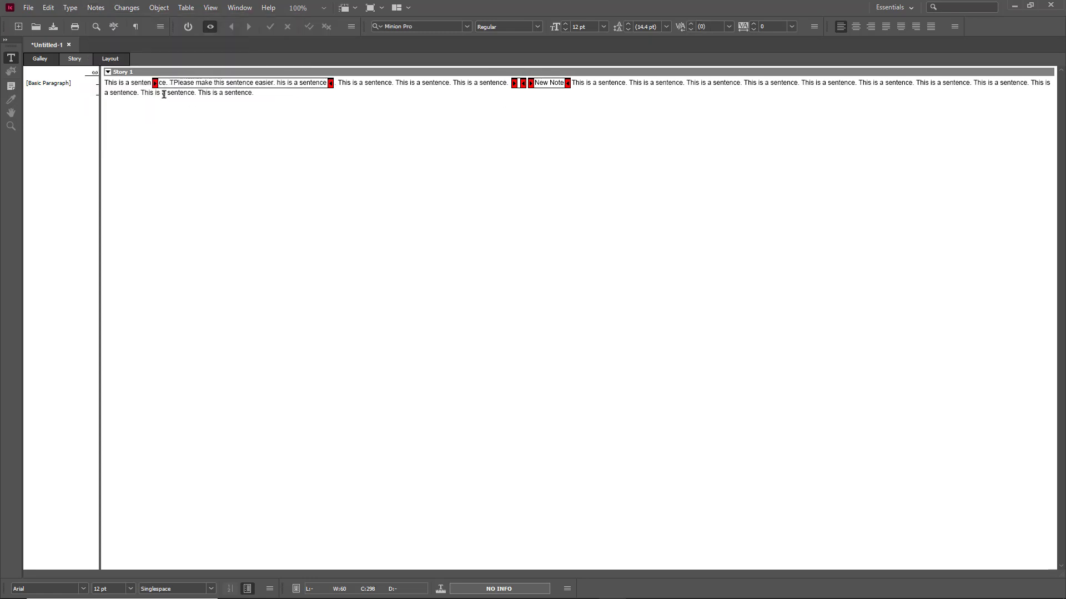
click(110, 59)
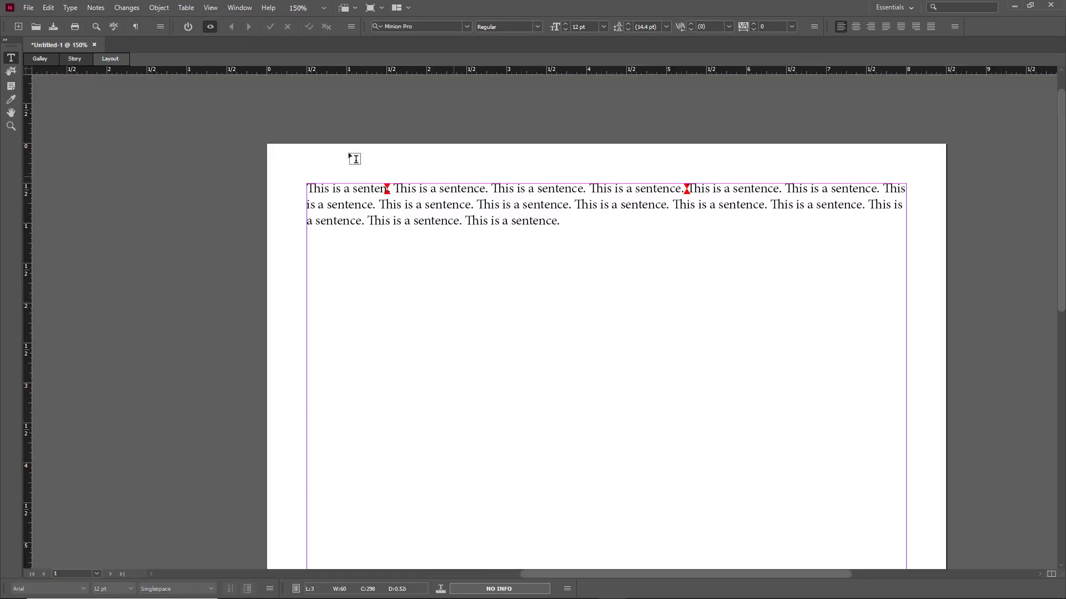
click(86, 58)
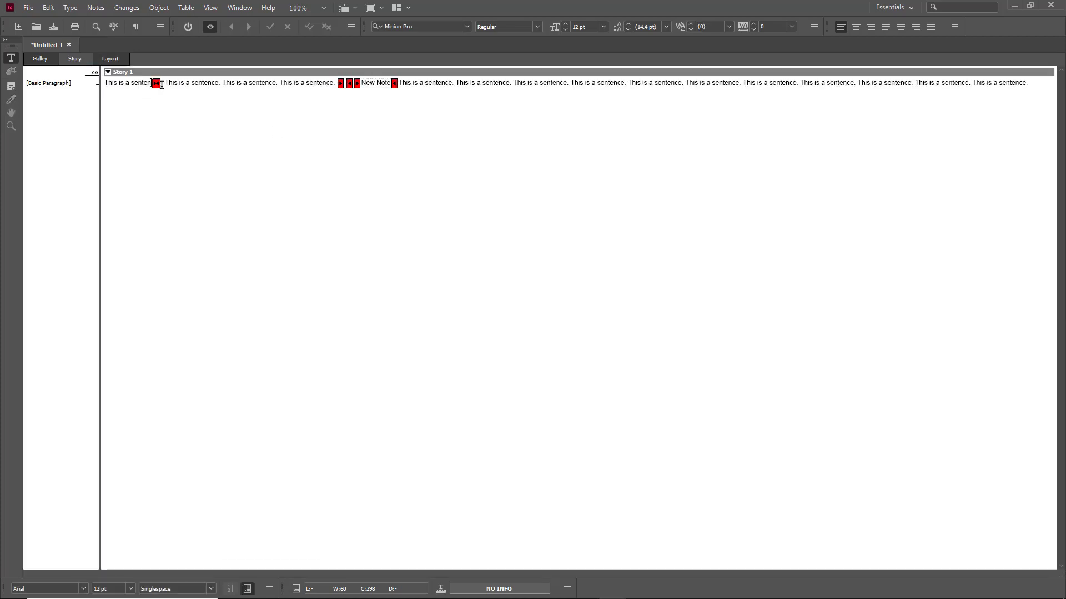
- Expand the notes inline and split the first note after 'sentence', checking the result in Layout
click(95, 7)
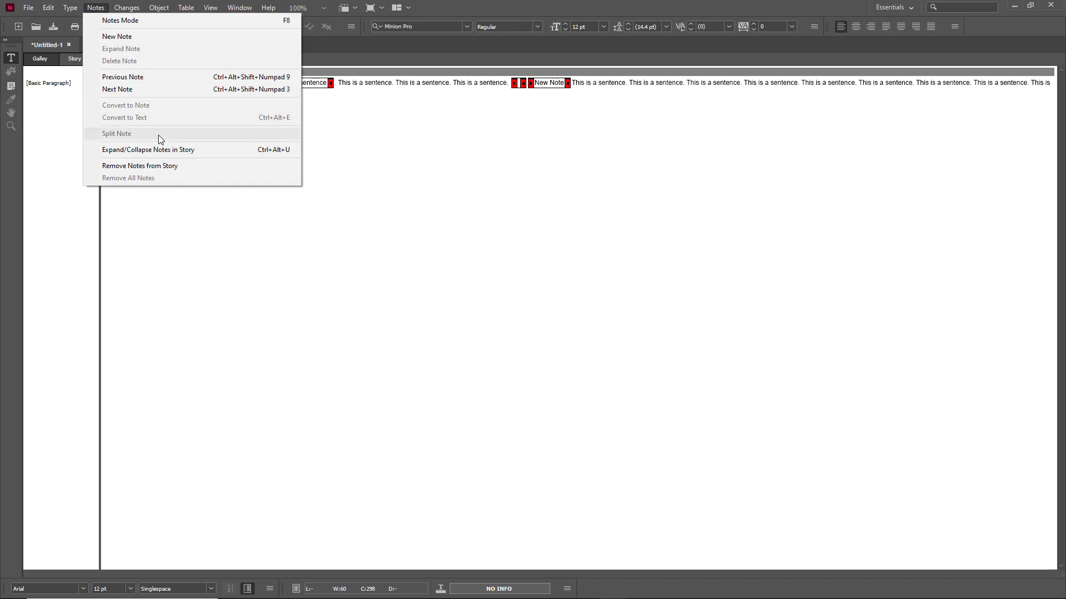
click(169, 154)
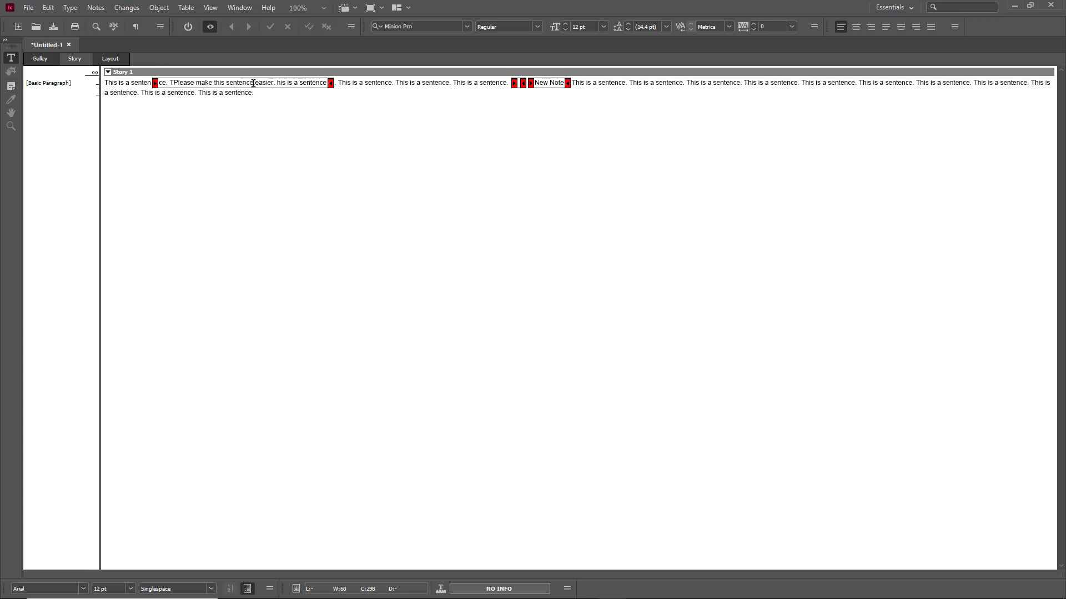
click(95, 7)
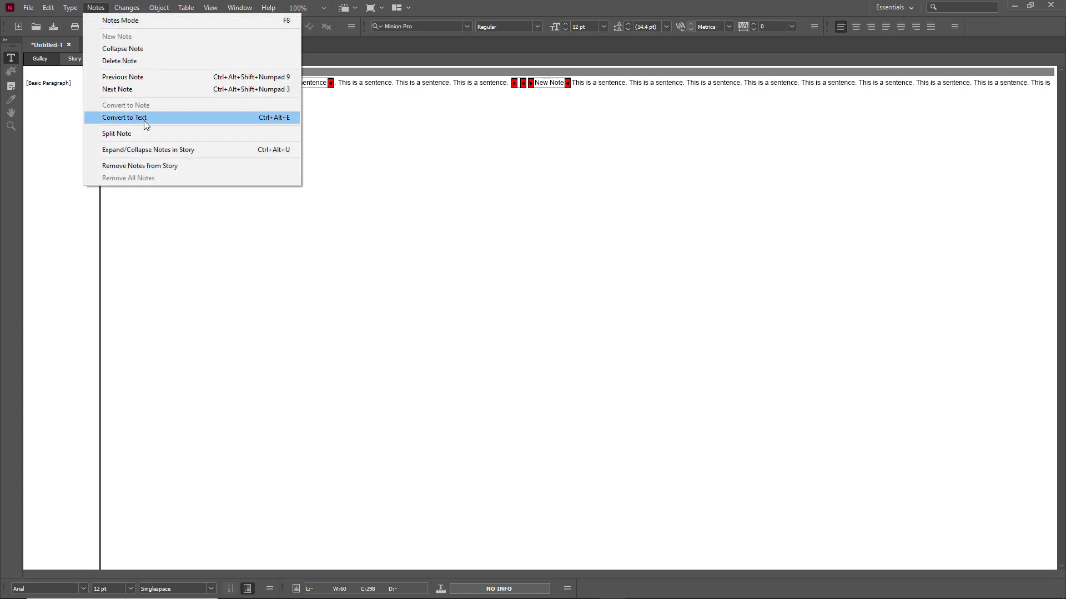
click(142, 135)
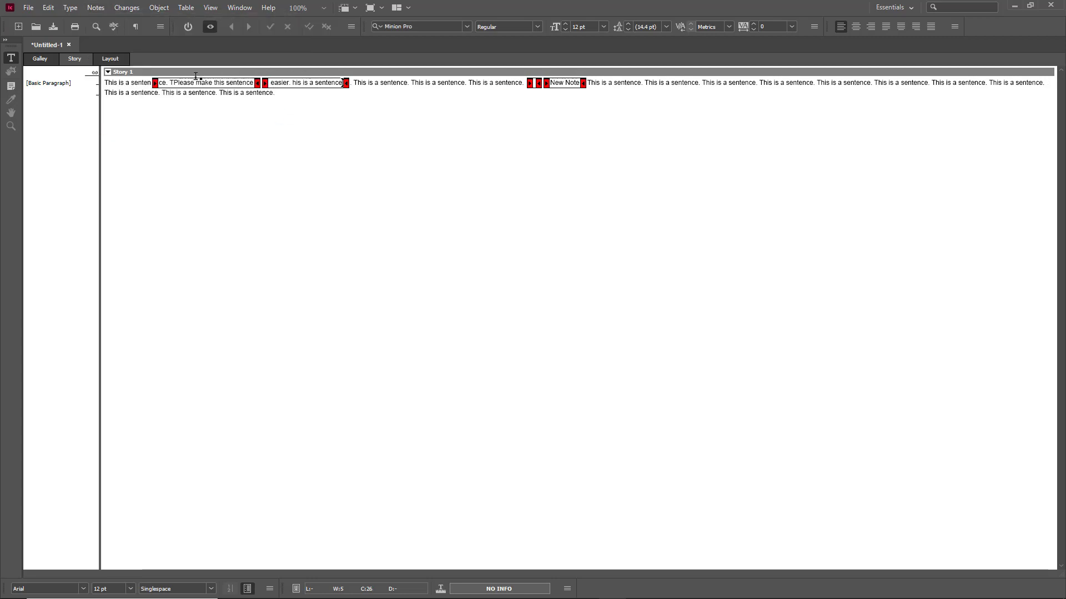
click(110, 59)
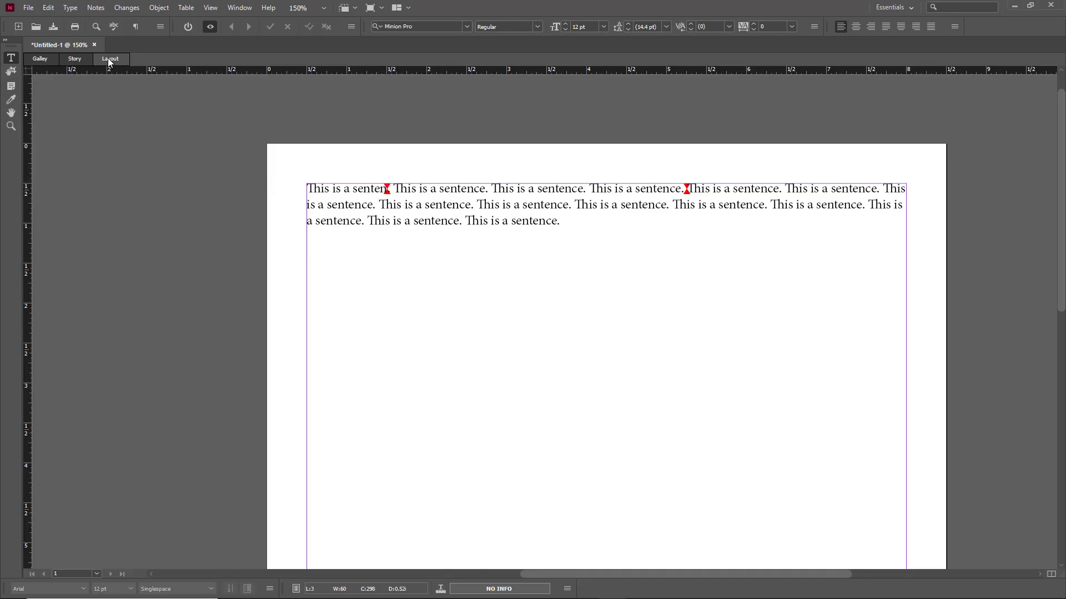
click(82, 60)
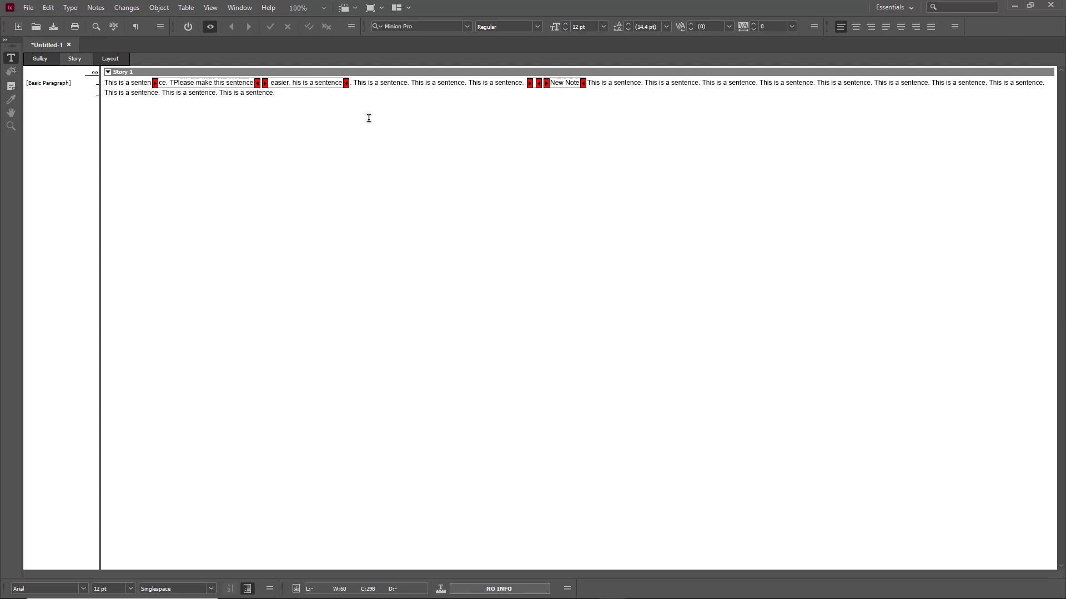
- Type 'fsdfsdfdfd' between the split notes and view the first note's details in the Notes panel
text(fsdfsdfdfd)
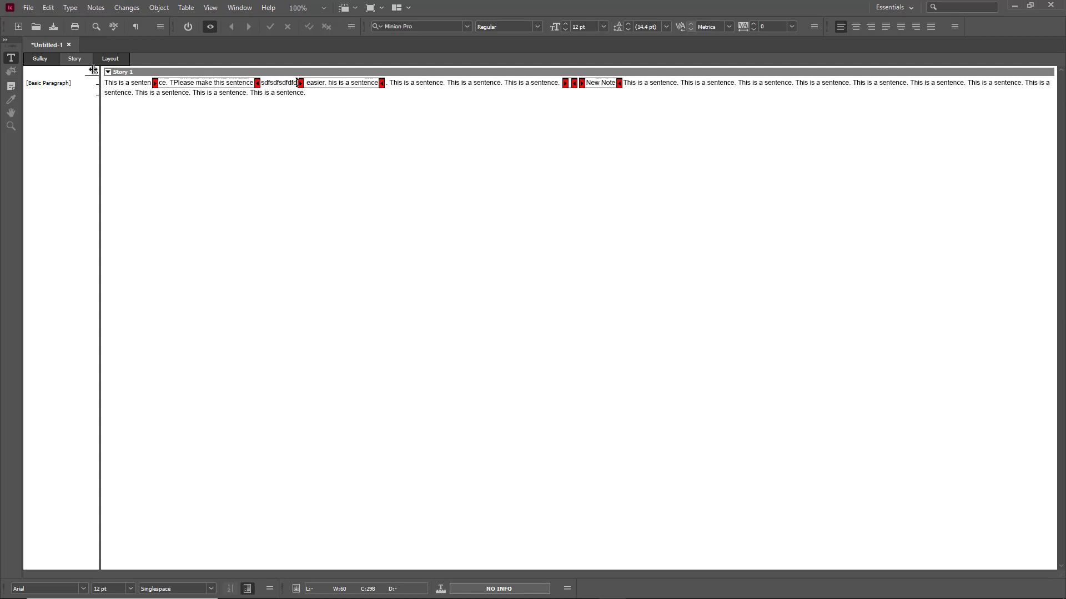
click(100, 59)
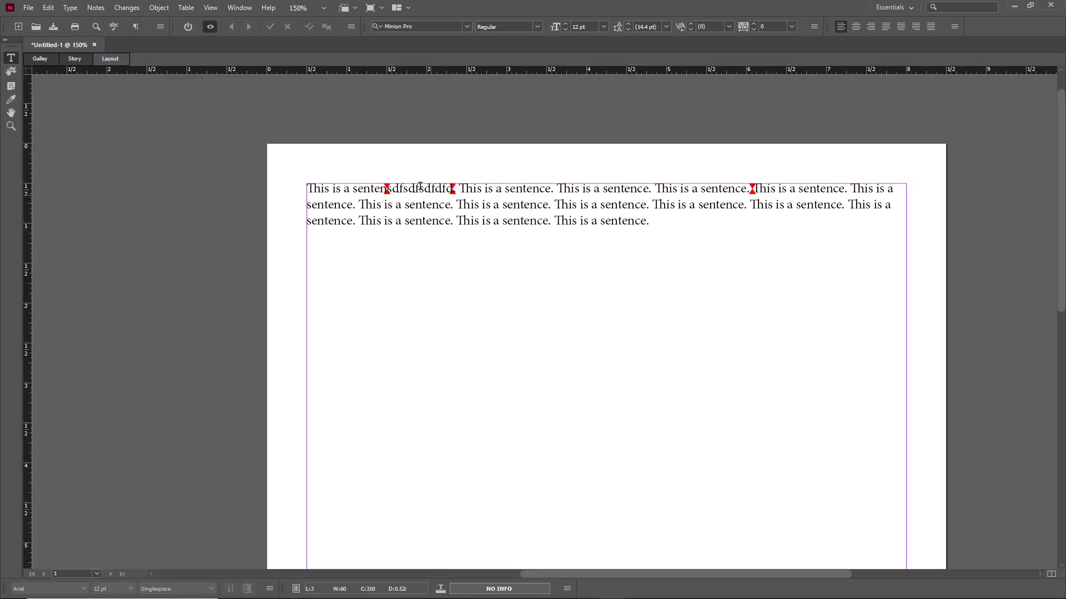
double_click(387, 189)
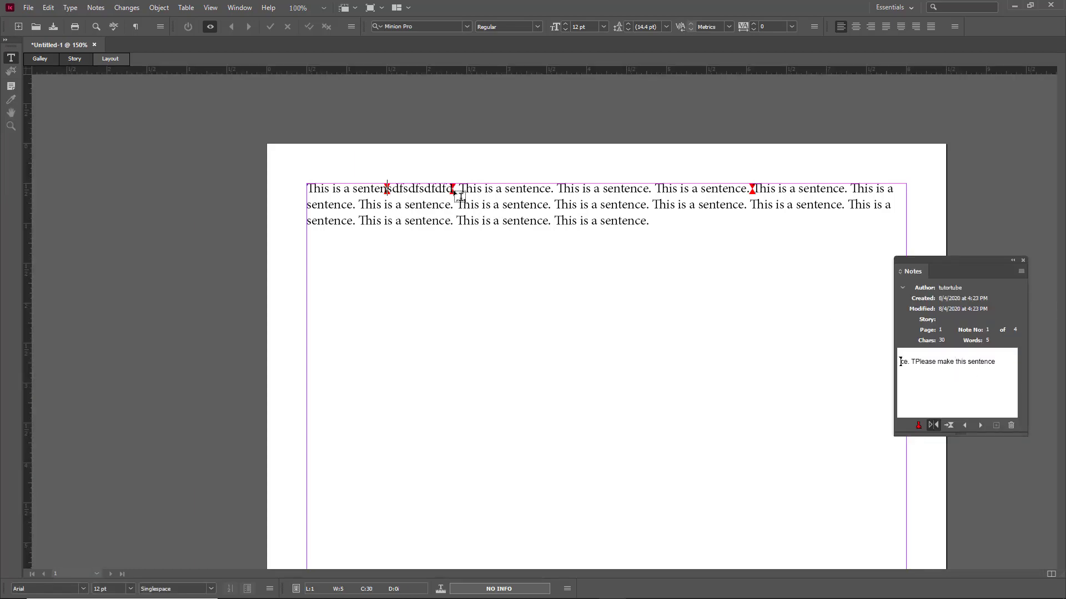
click(74, 58)
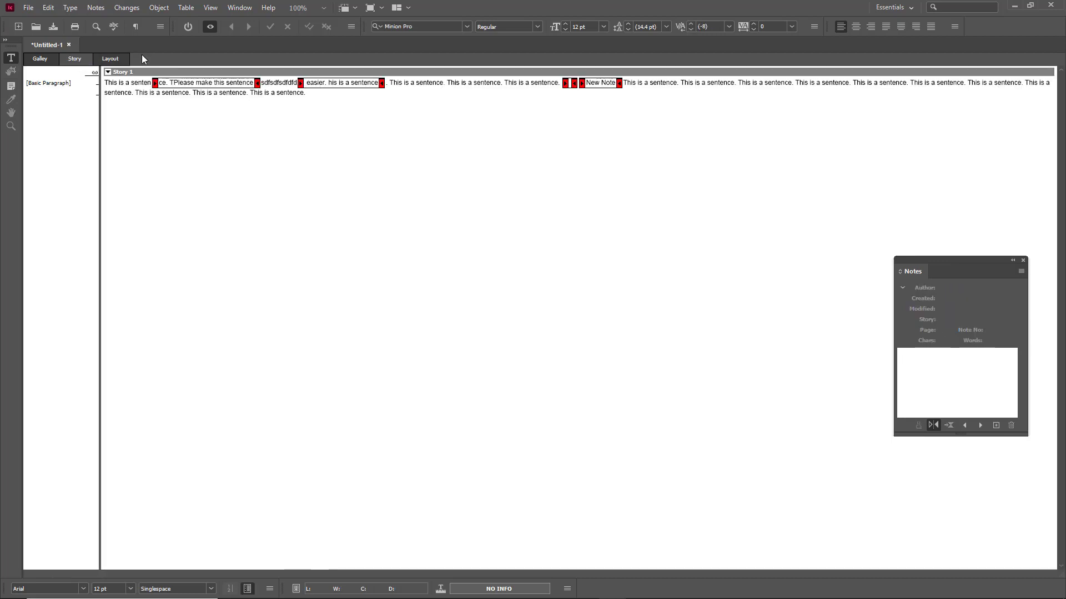
click(95, 8)
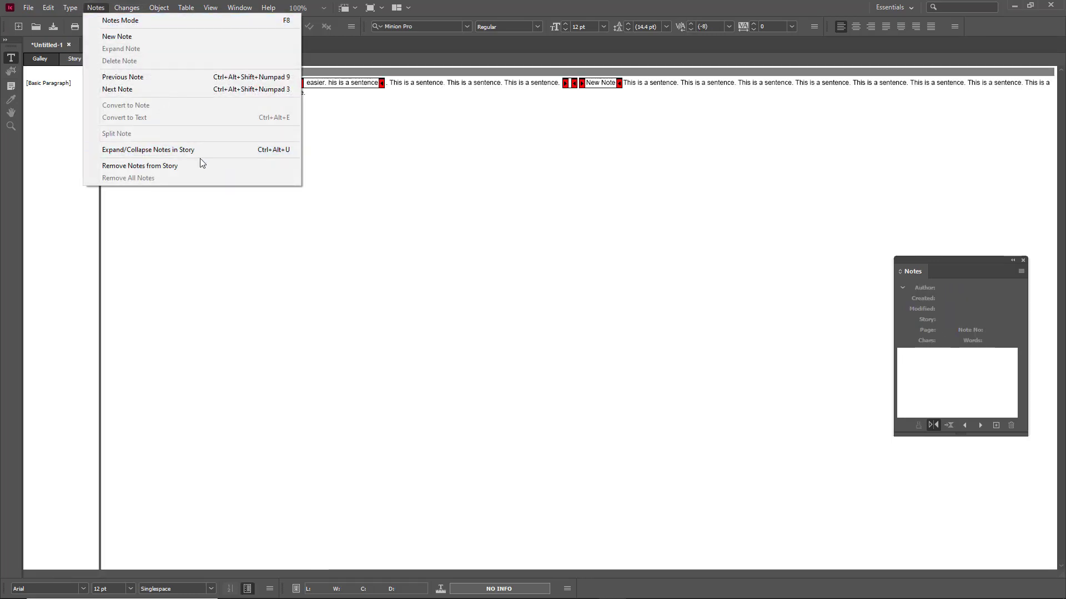
- Collapse and re-expand all notes in the story, then remove every note from it
click(164, 151)
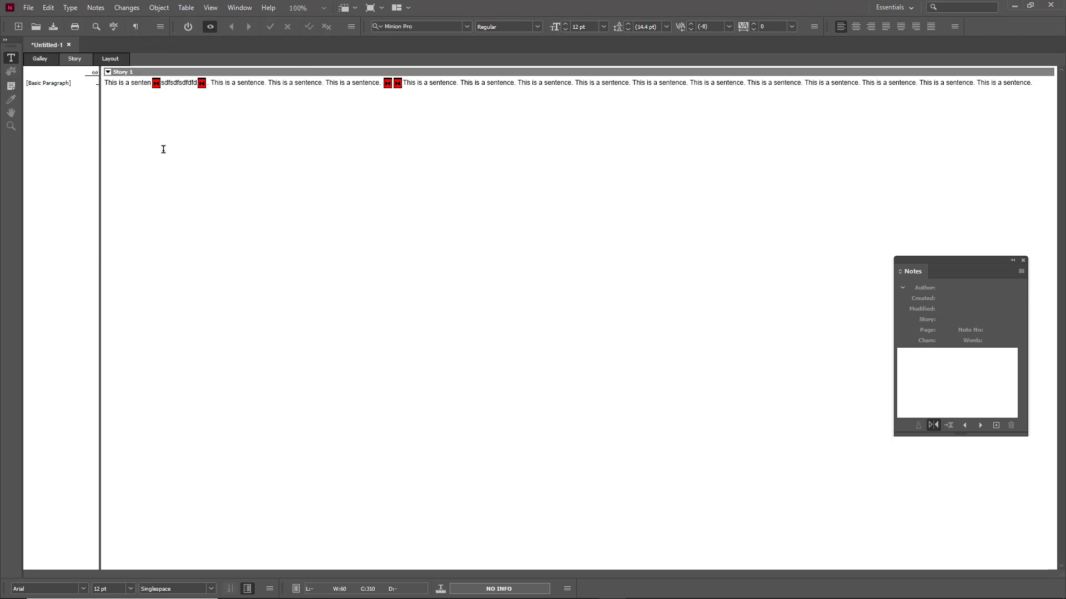
click(94, 8)
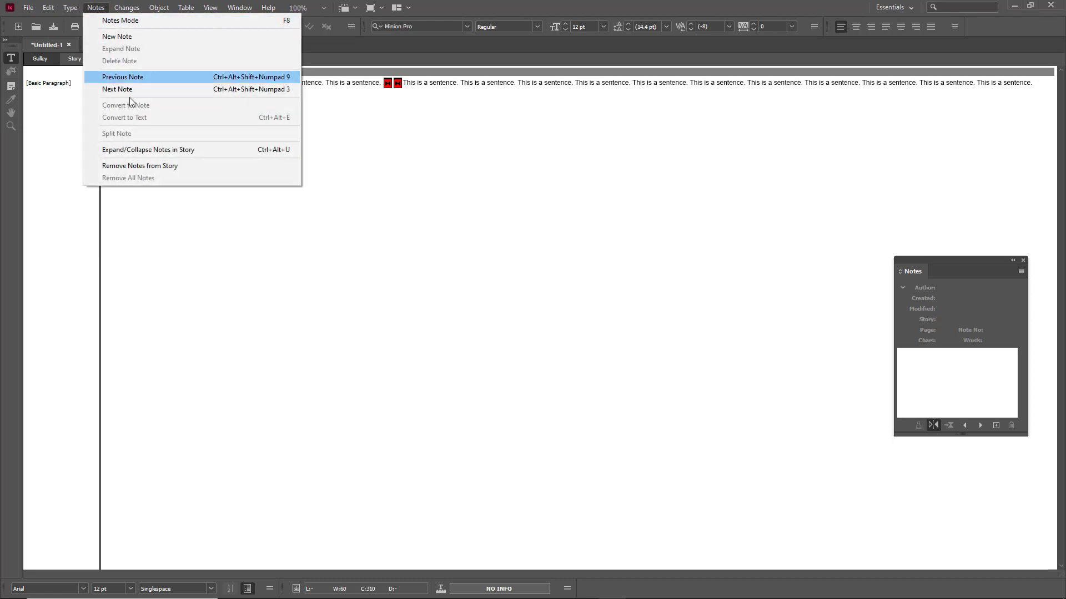
click(129, 151)
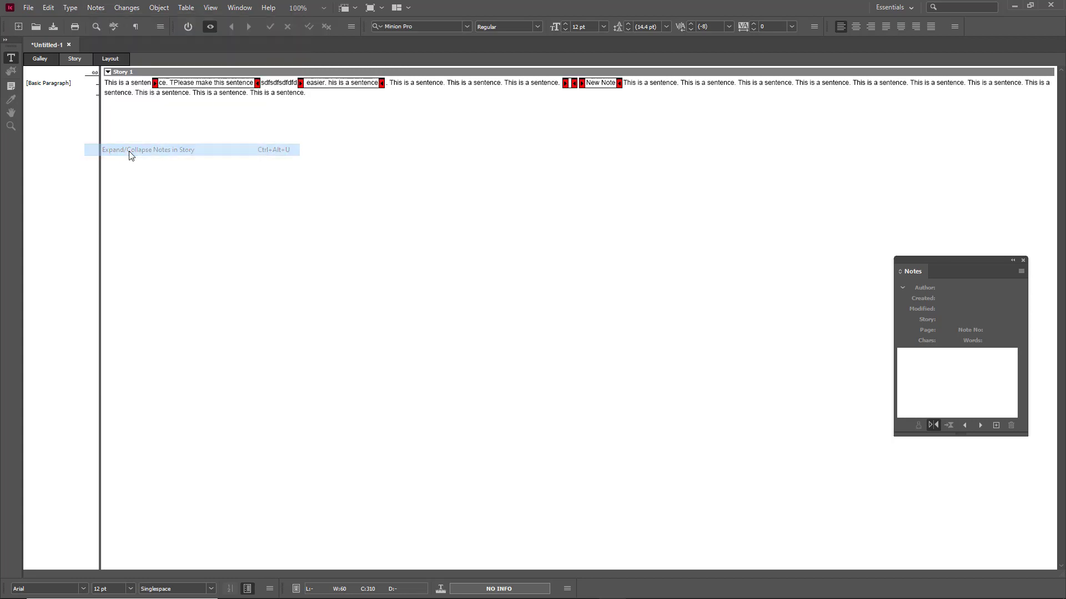
click(94, 8)
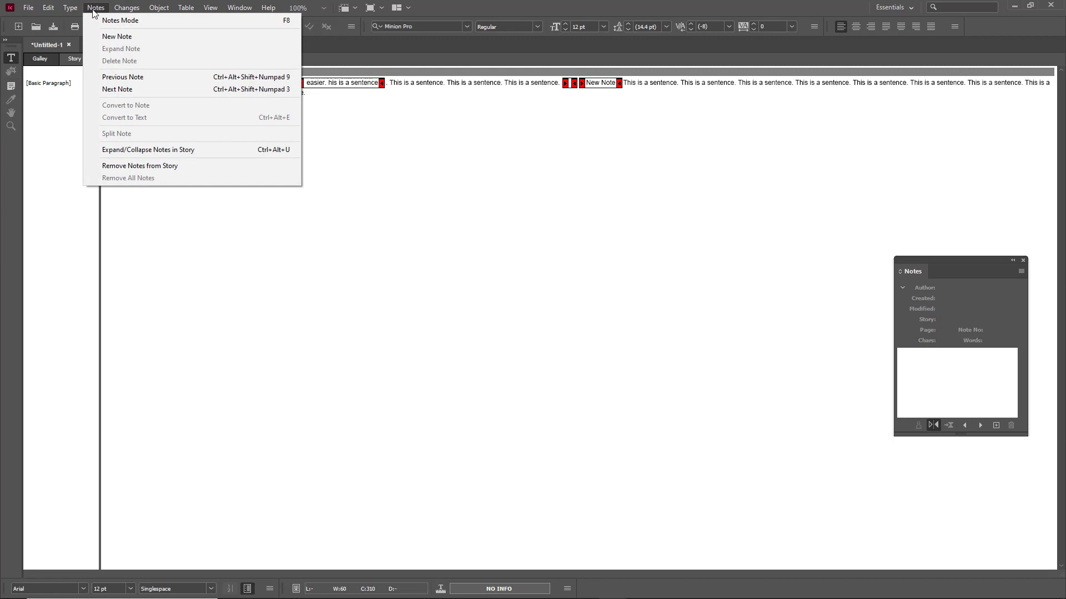
click(147, 168)
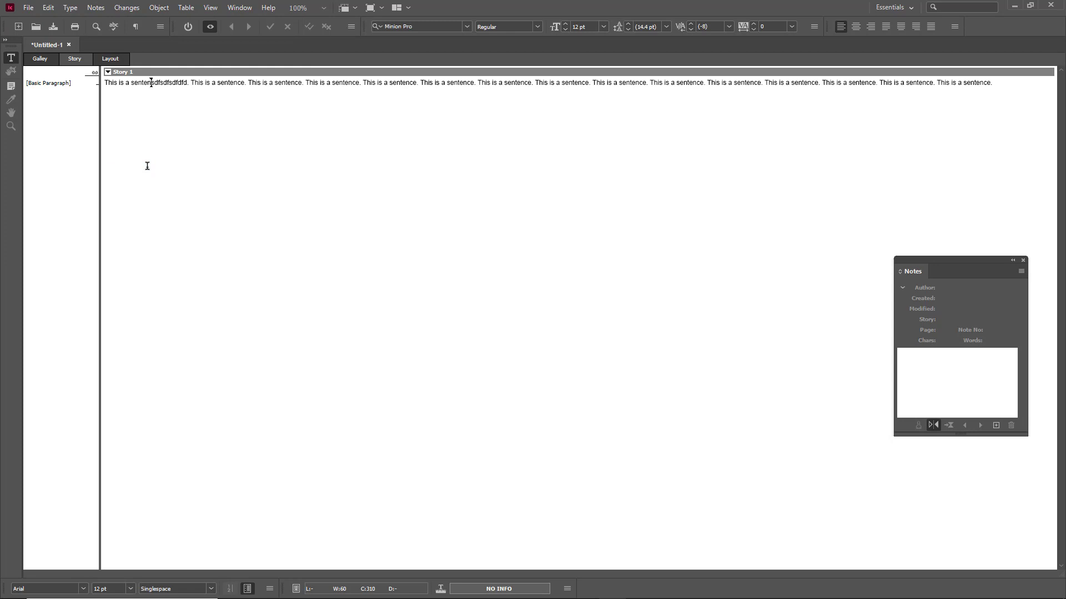
- Open Document.indd from the Documents > InDesign folder
click(29, 9)
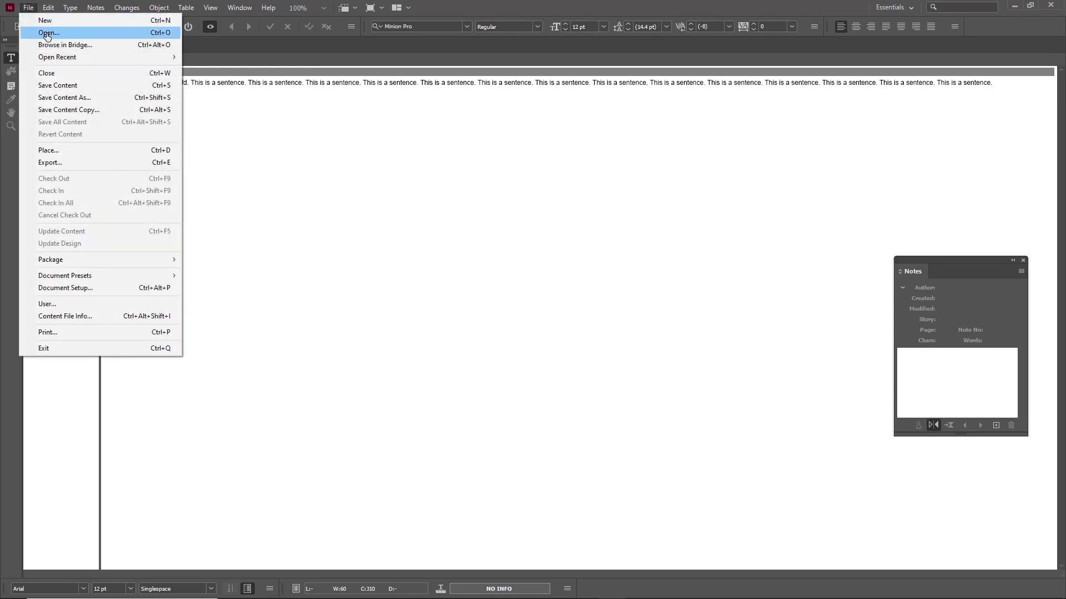
click(48, 34)
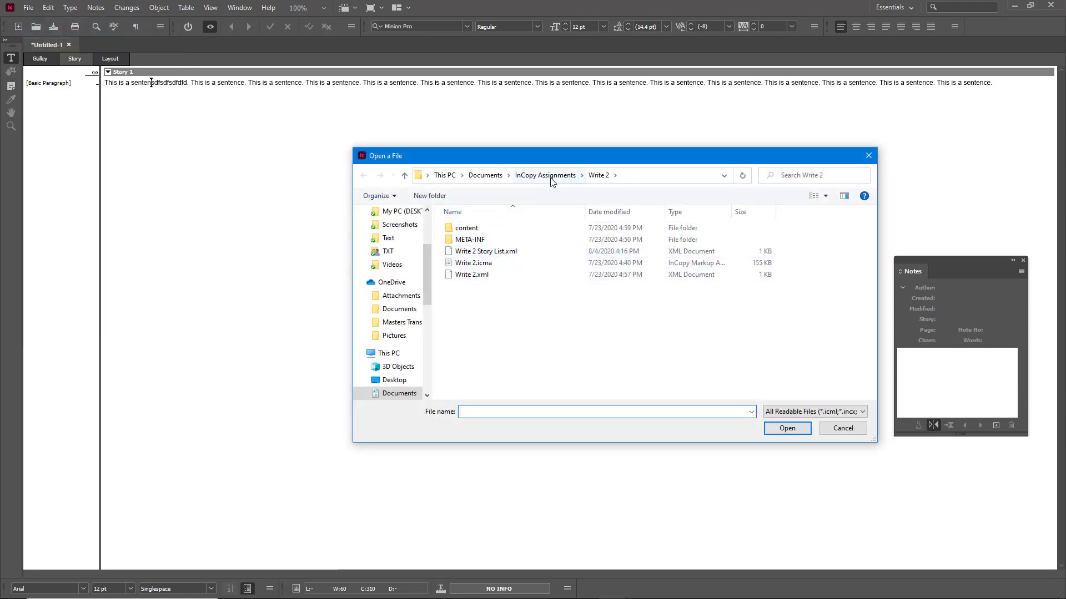
click(485, 175)
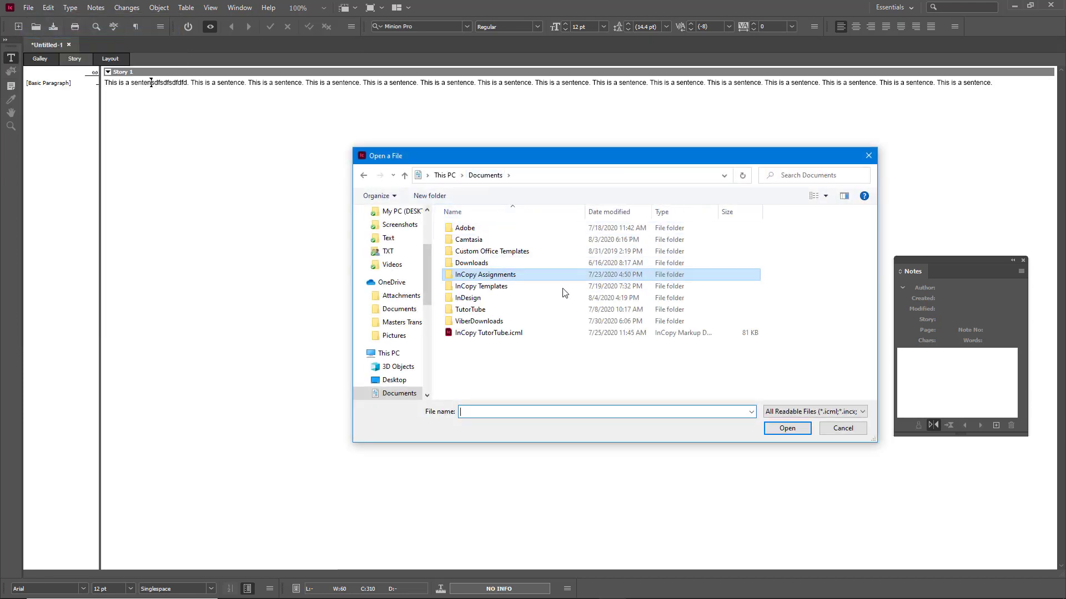
double_click(488, 298)
click(499, 236)
click(794, 429)
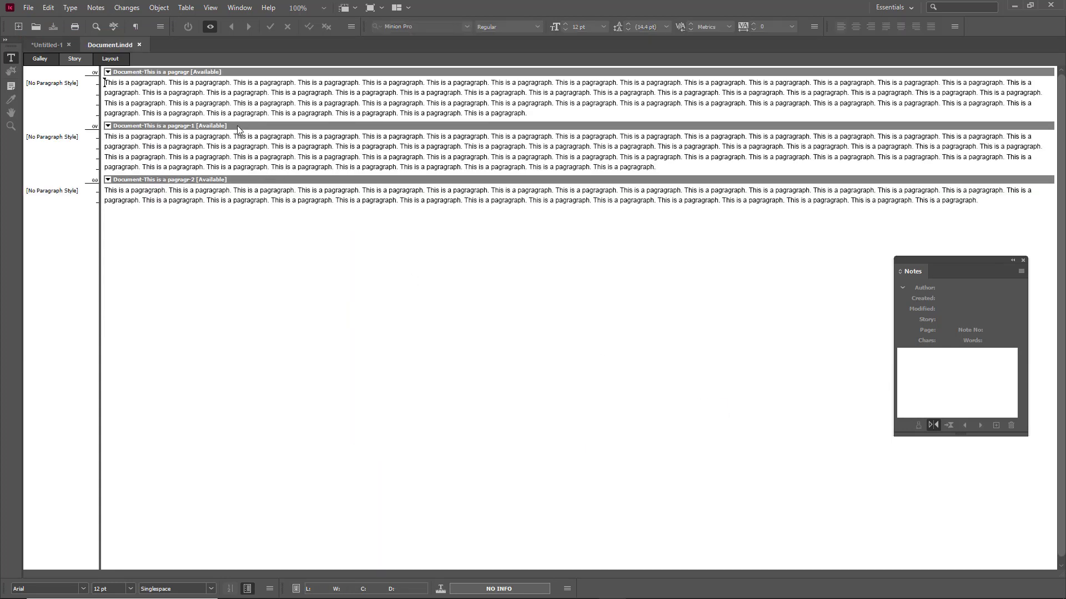
- In Layout view, check out the top, left and bottom frames of Document.indd for editing
click(110, 58)
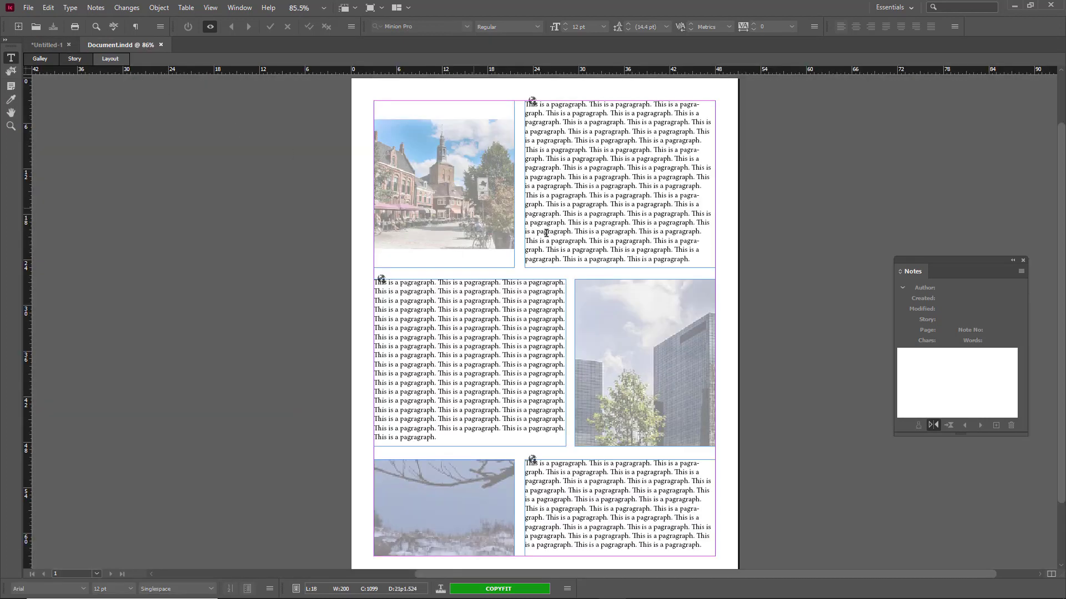
drag(577, 154, 630, 167)
click(621, 150)
click(103, 9)
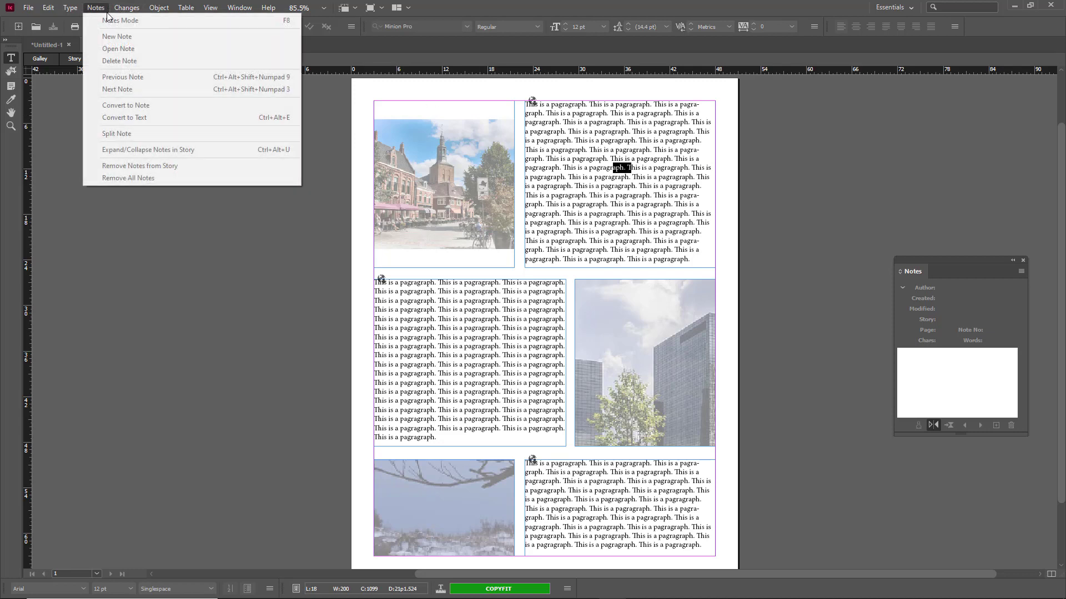
click(590, 149)
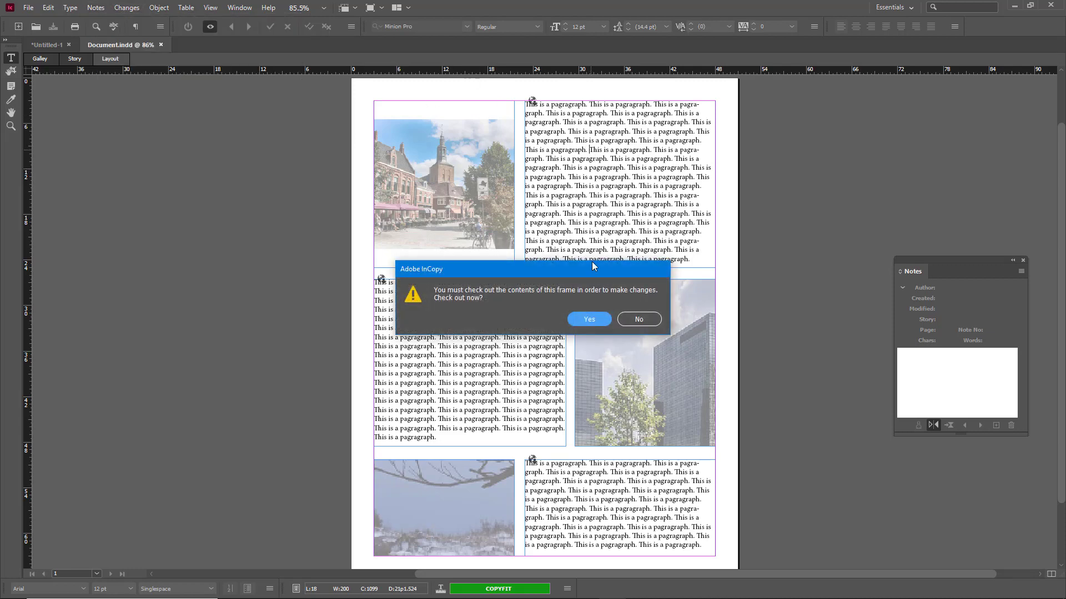
click(586, 319)
click(588, 319)
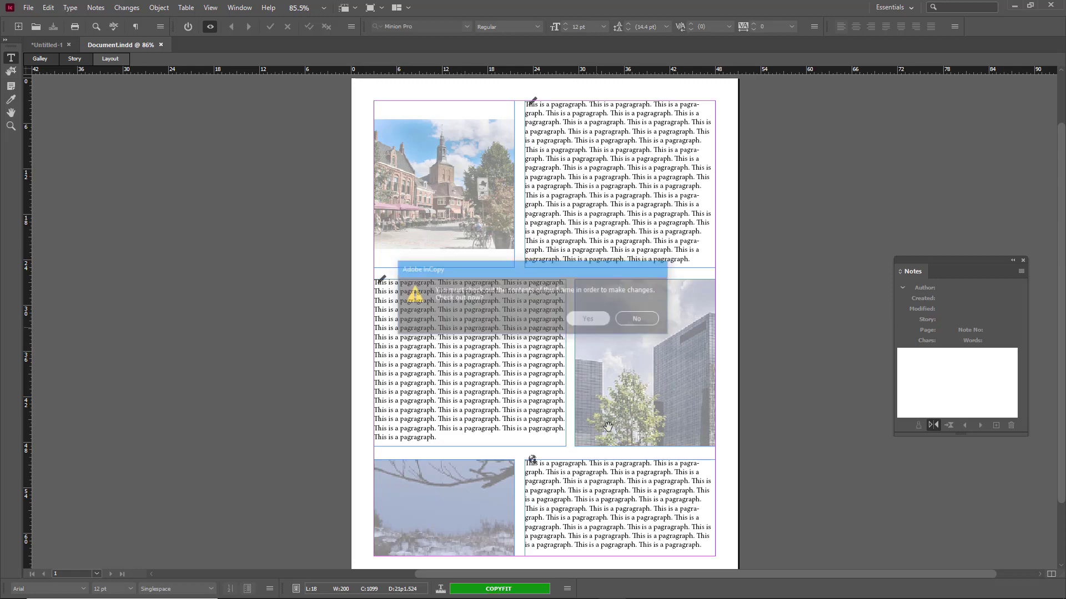
click(582, 318)
- Convert a selected phrase in the top story into an inline note and type 'sdf'
drag(585, 140, 621, 142)
click(95, 7)
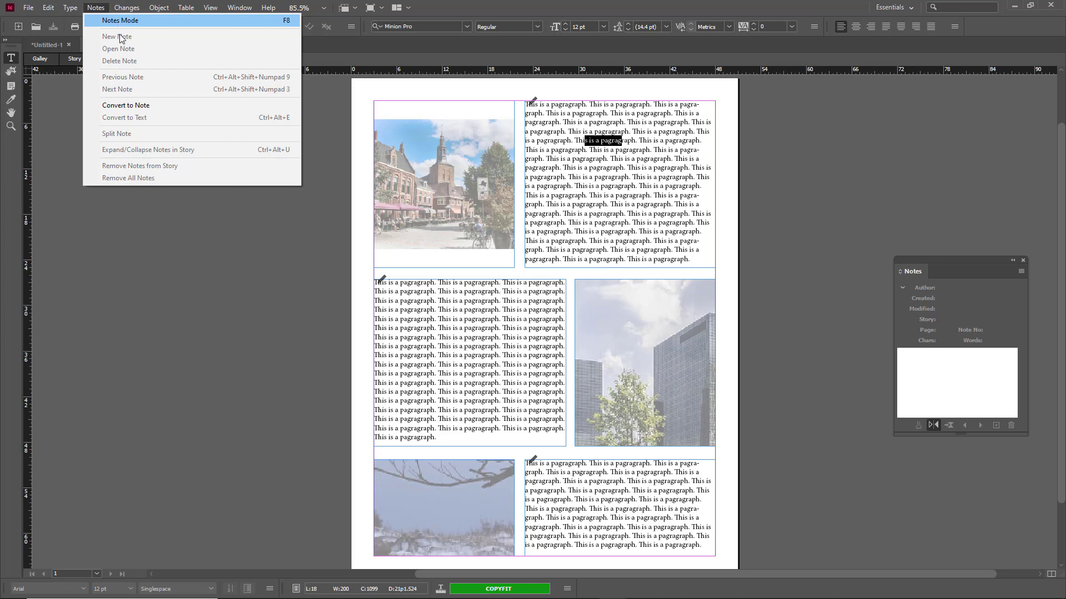
click(120, 20)
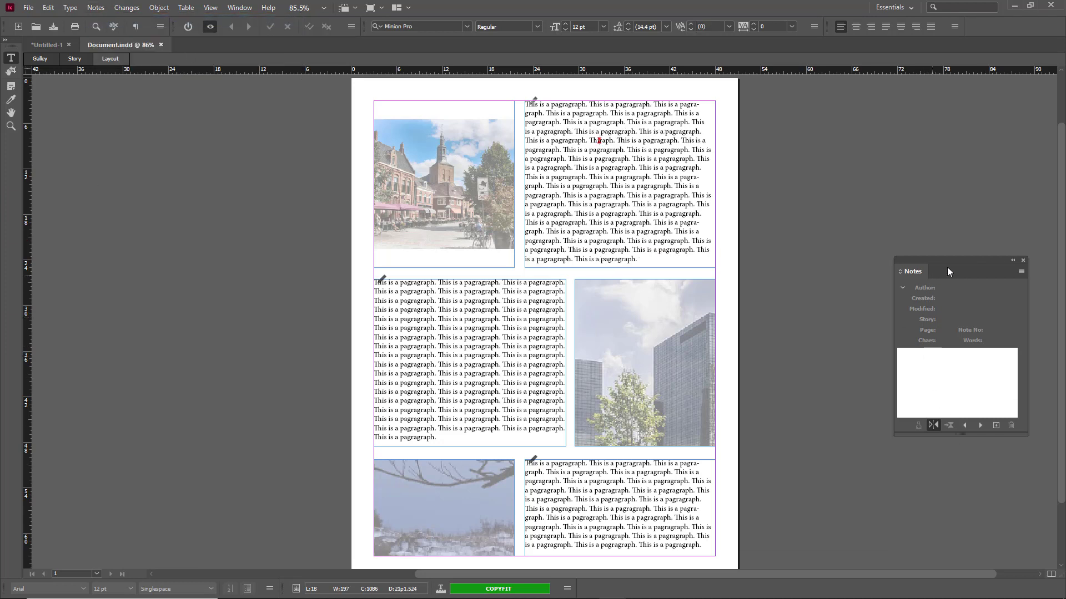
drag(937, 272, 921, 263)
text(sd)
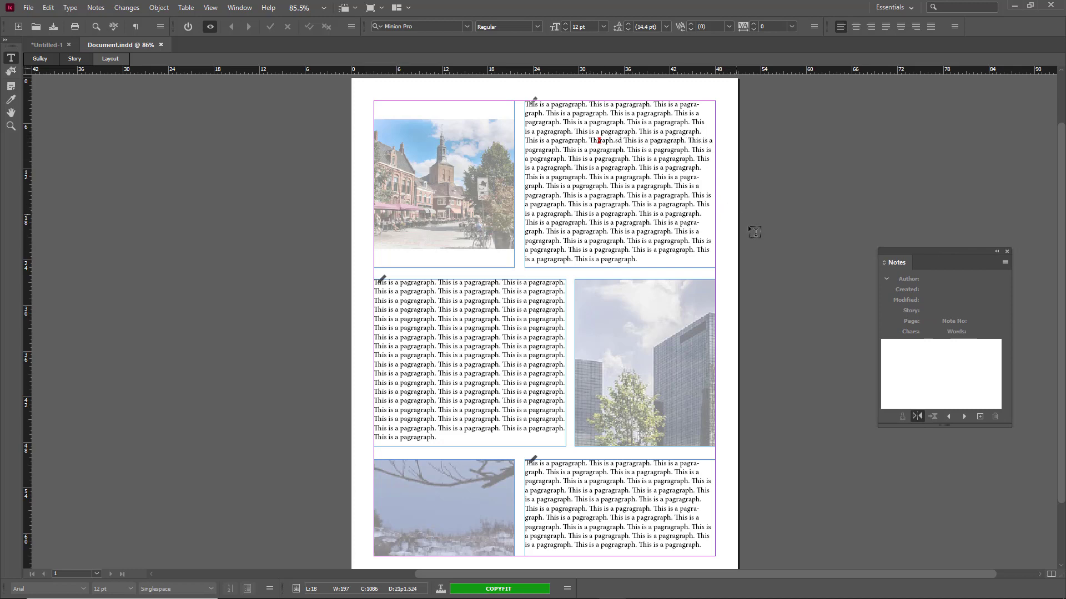
text(f)
click(55, 44)
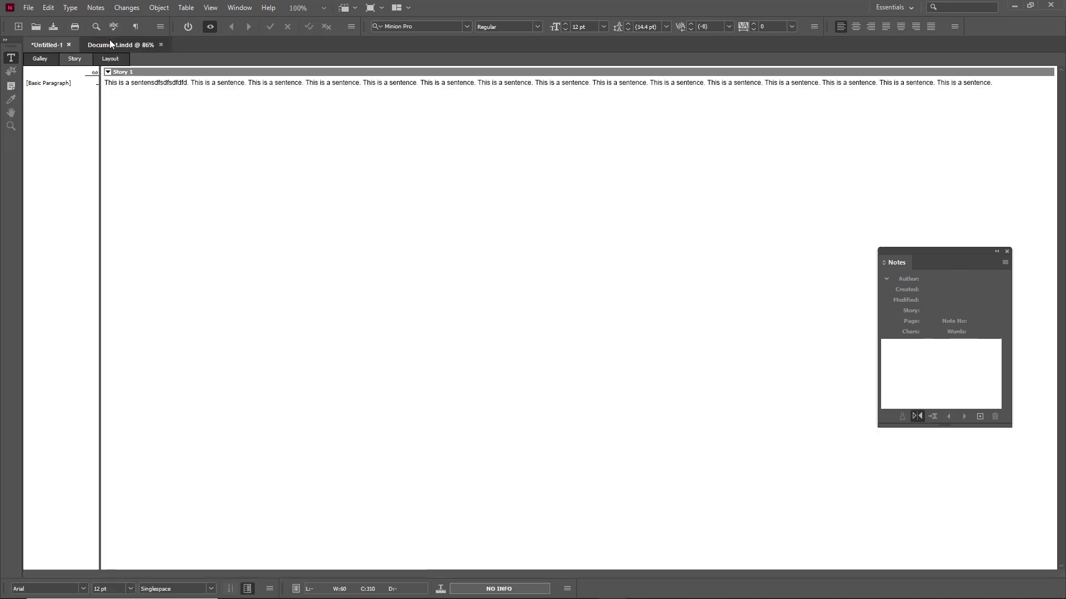
- In Story view, add a note 'sdfsdfsdf' on the first story's second line
click(109, 44)
click(74, 58)
drag(361, 90, 275, 93)
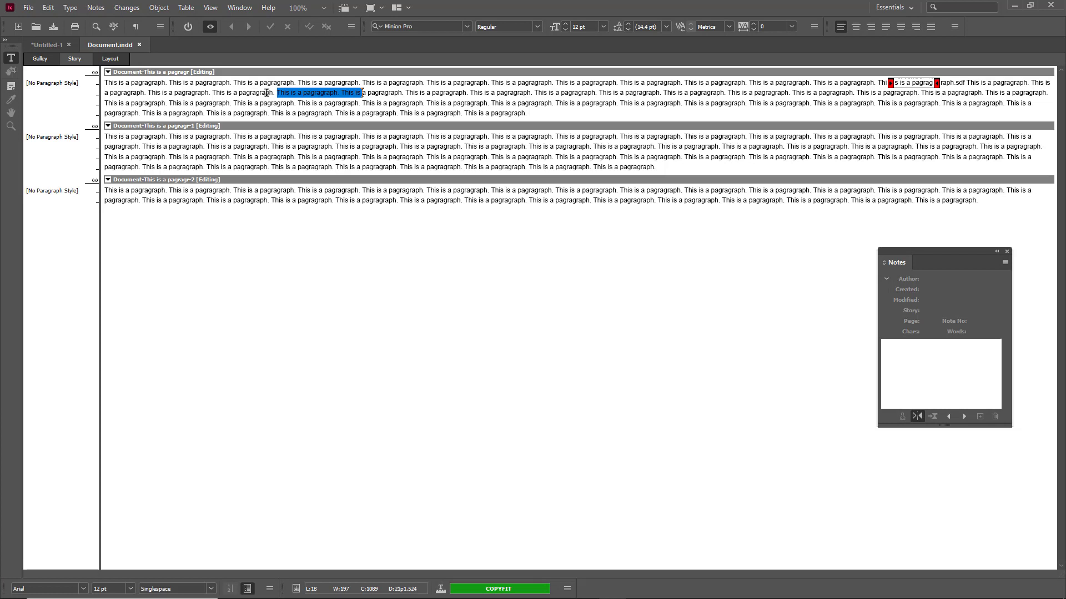
click(275, 92)
click(95, 7)
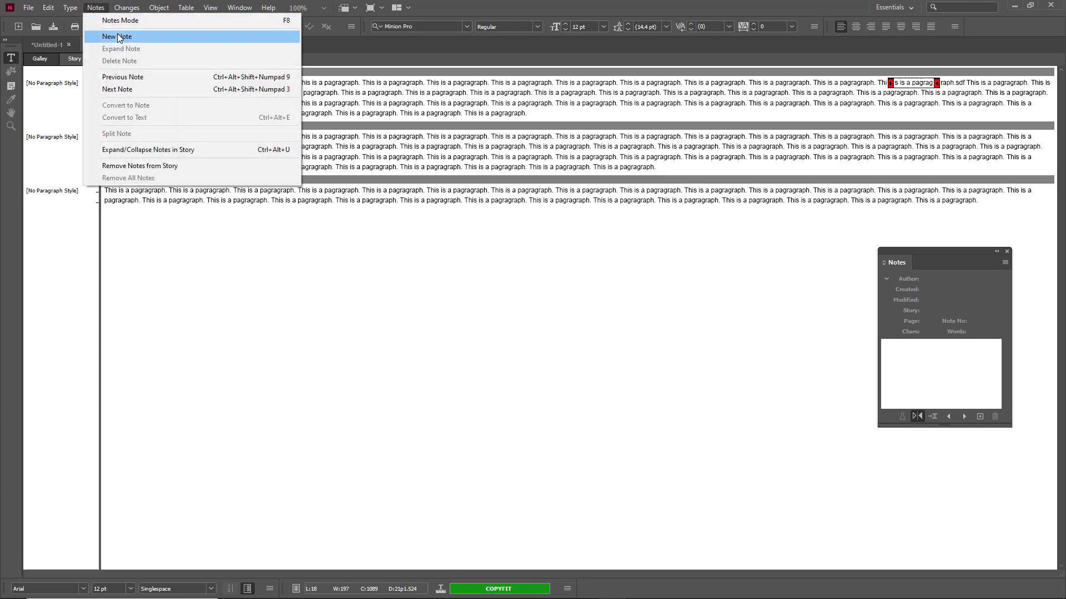
click(95, 43)
text(sdfsdfsdf)
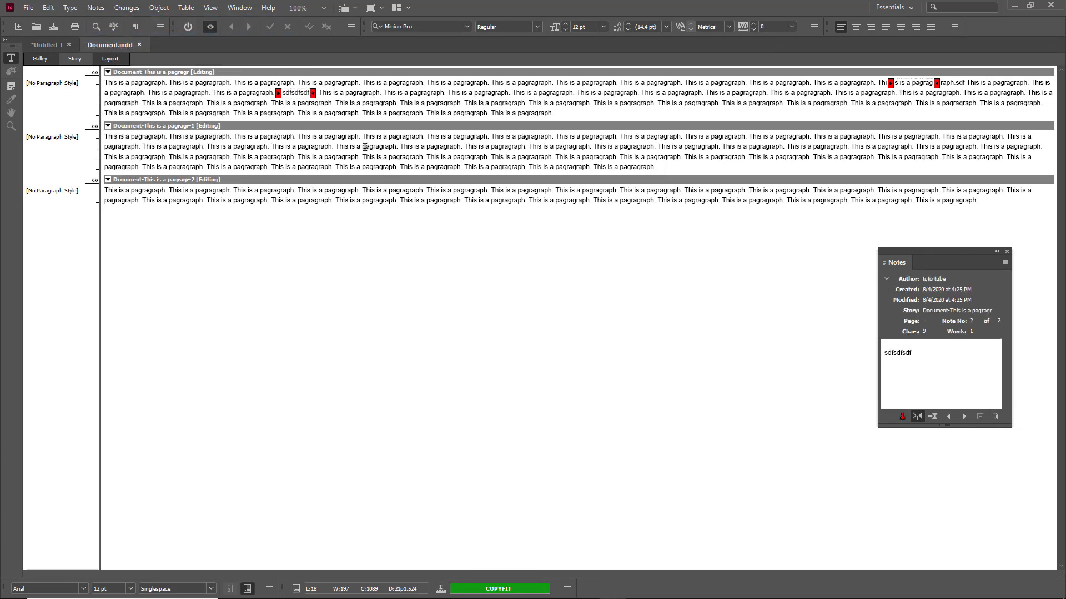
- Add a note 'sdfsdffsd' to the second story and insert a new note in the third story
click(106, 9)
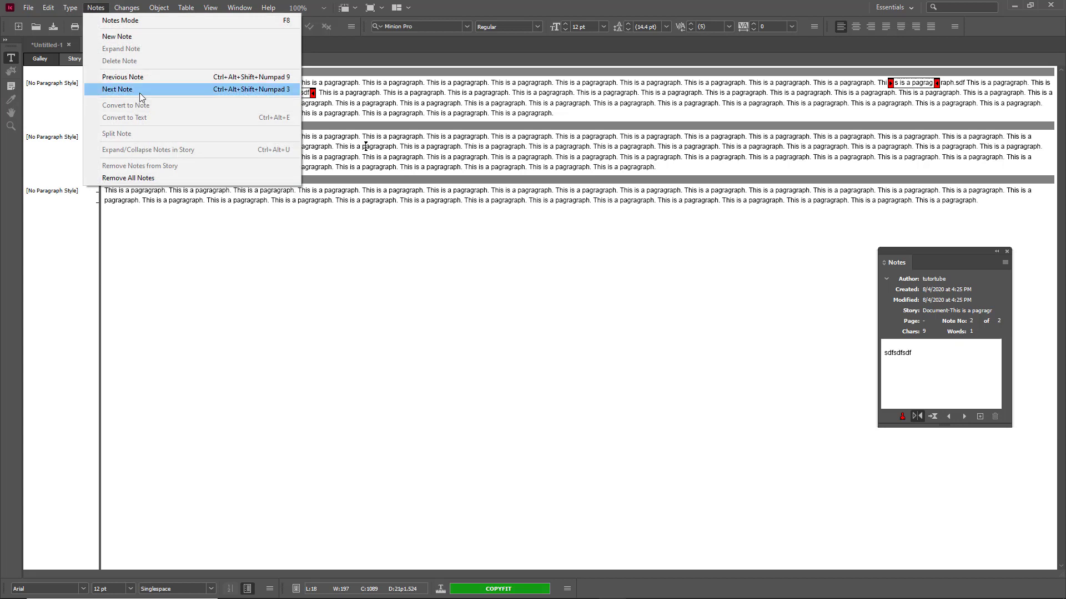
click(117, 37)
text(sdfsdffsd)
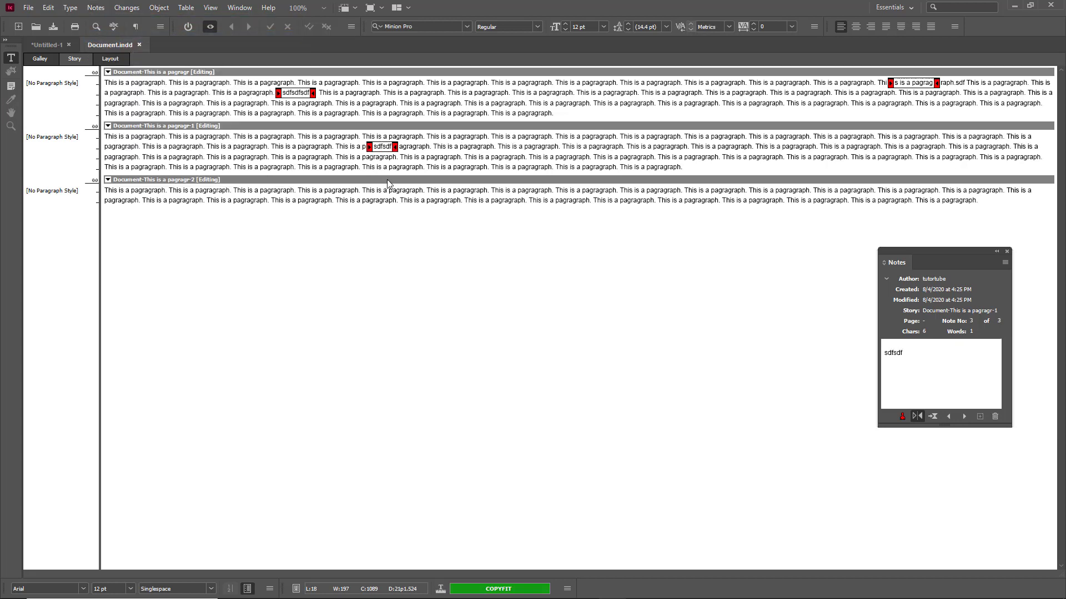
click(101, 8)
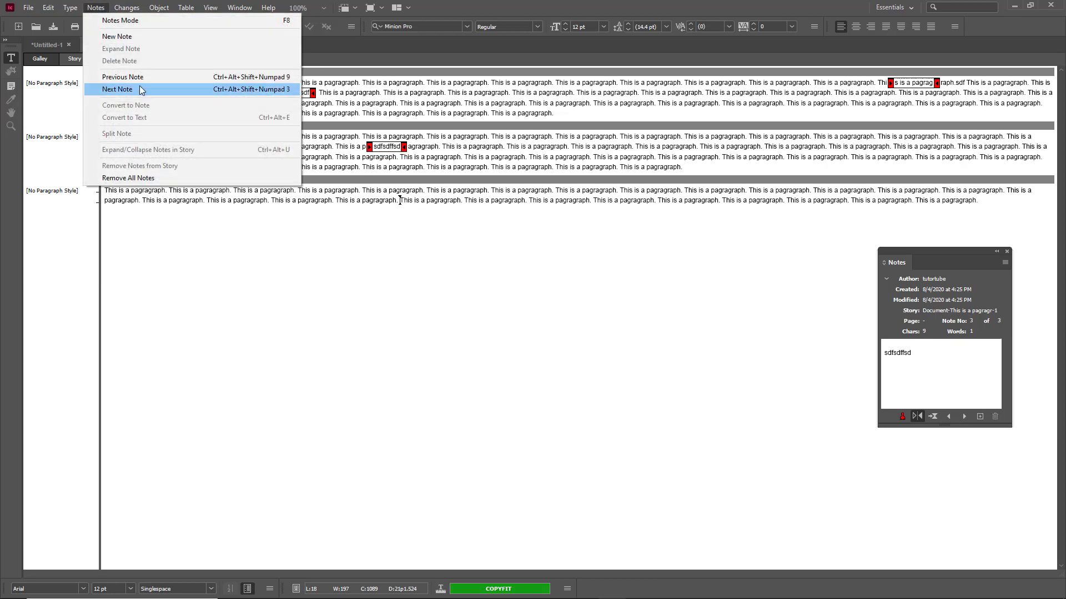
click(368, 194)
click(70, 7)
click(117, 37)
- Fill the third story's note with 'sdfsdfsd' and review the stories in Layout, then Story view
text(sdfsdfsd)
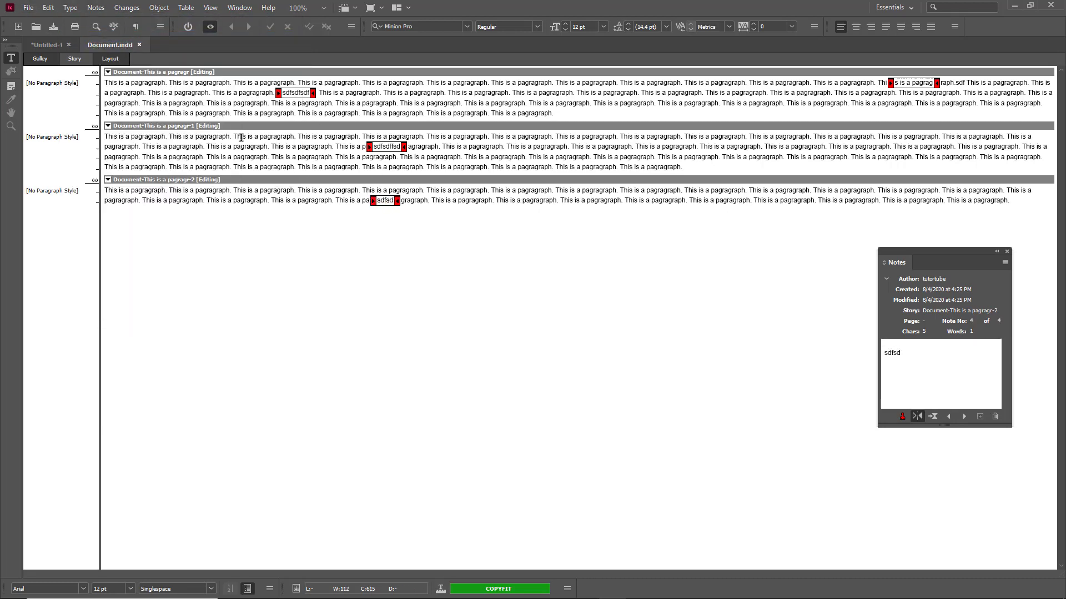
click(111, 59)
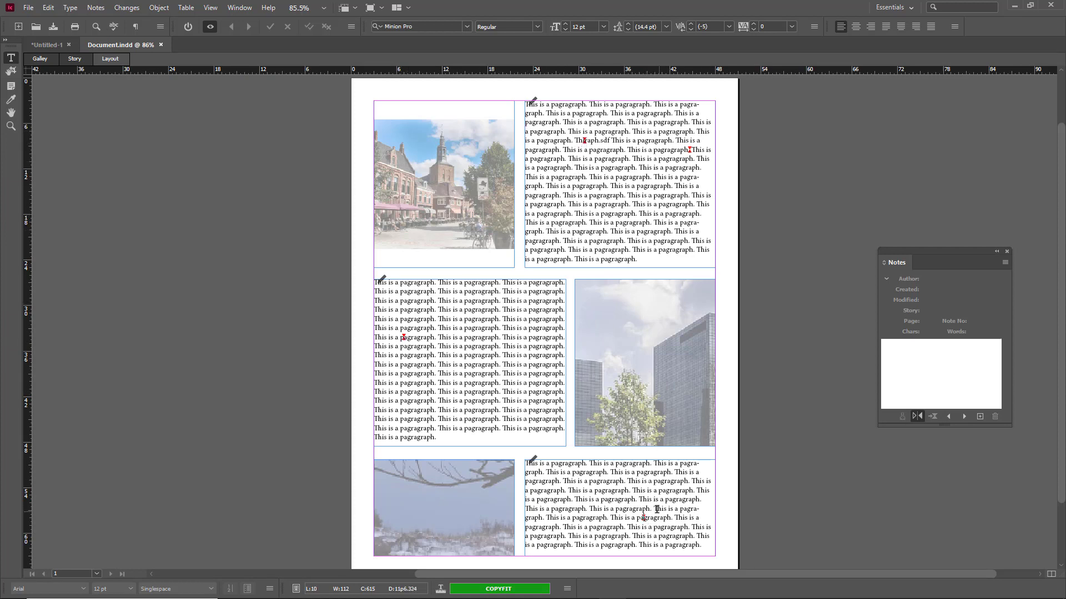
click(75, 59)
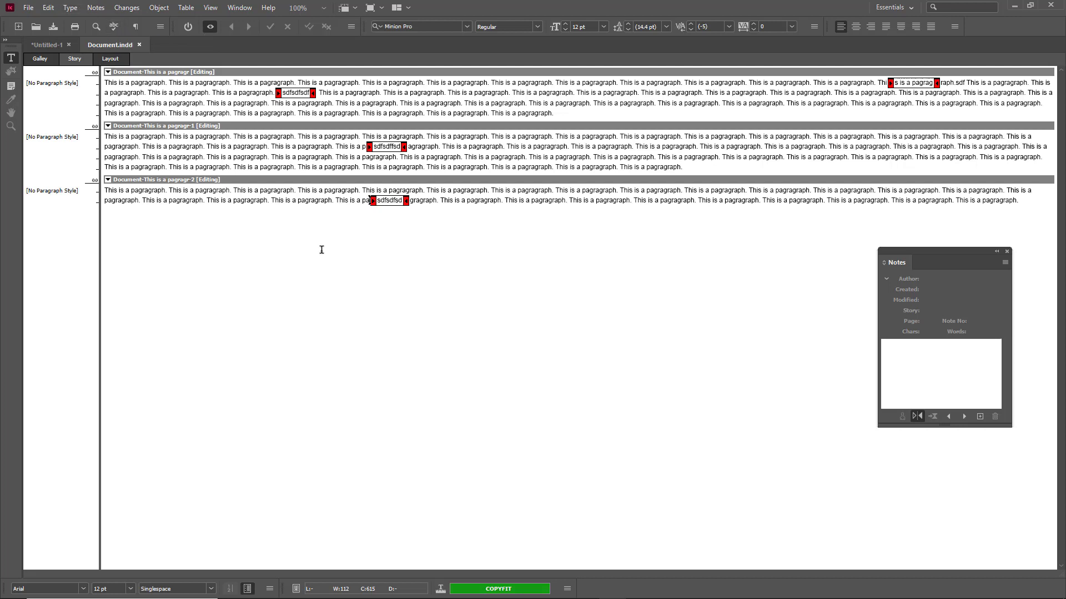
click(98, 9)
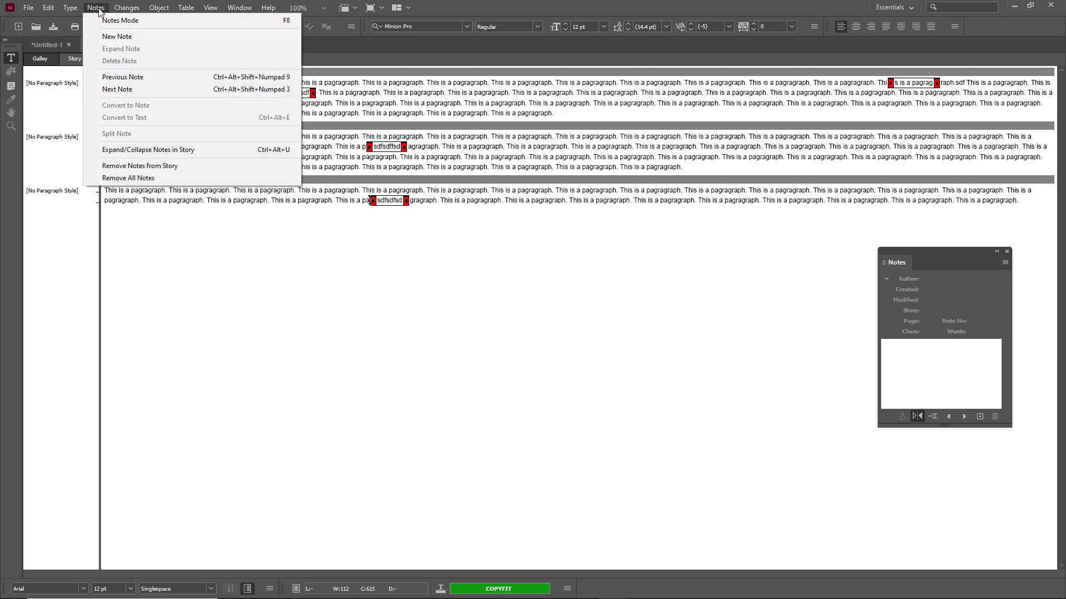
- After undoing Remove All Notes, remove the first story's notes, then all remaining notes
click(163, 178)
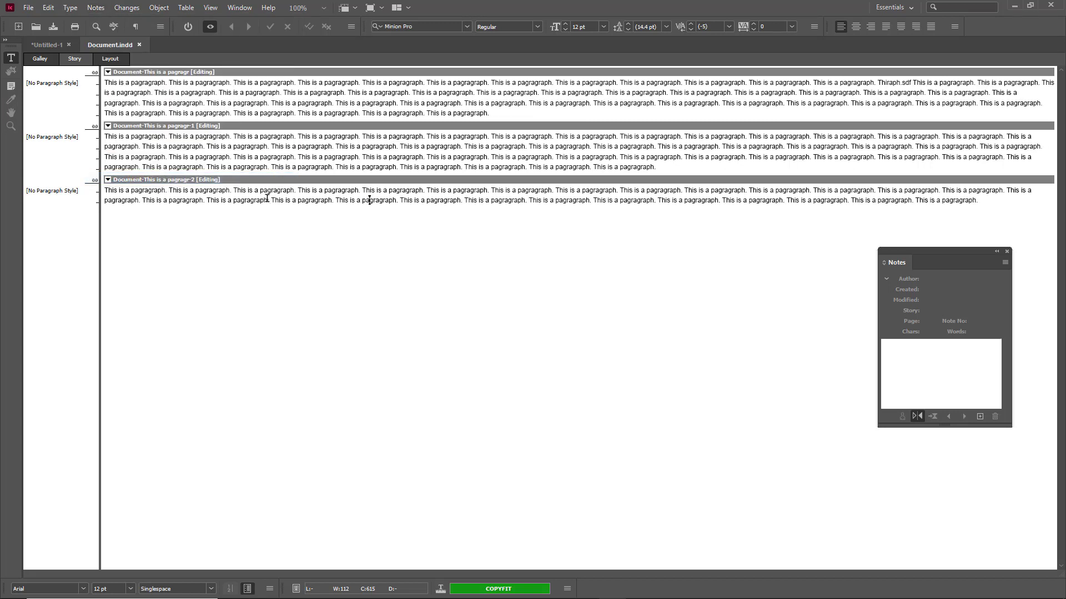
key(ctrl+z)
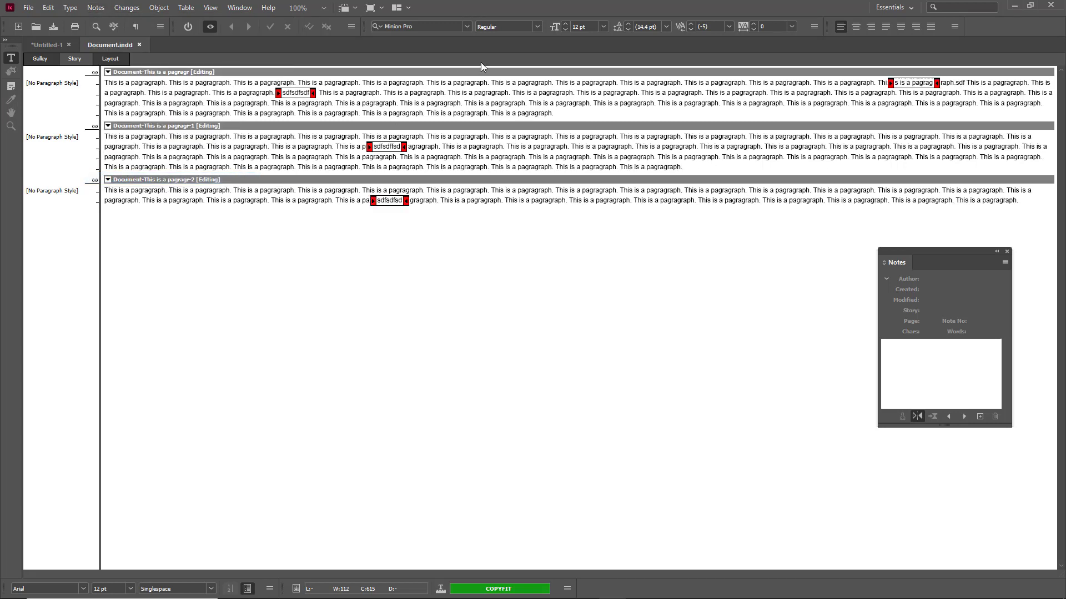
click(294, 93)
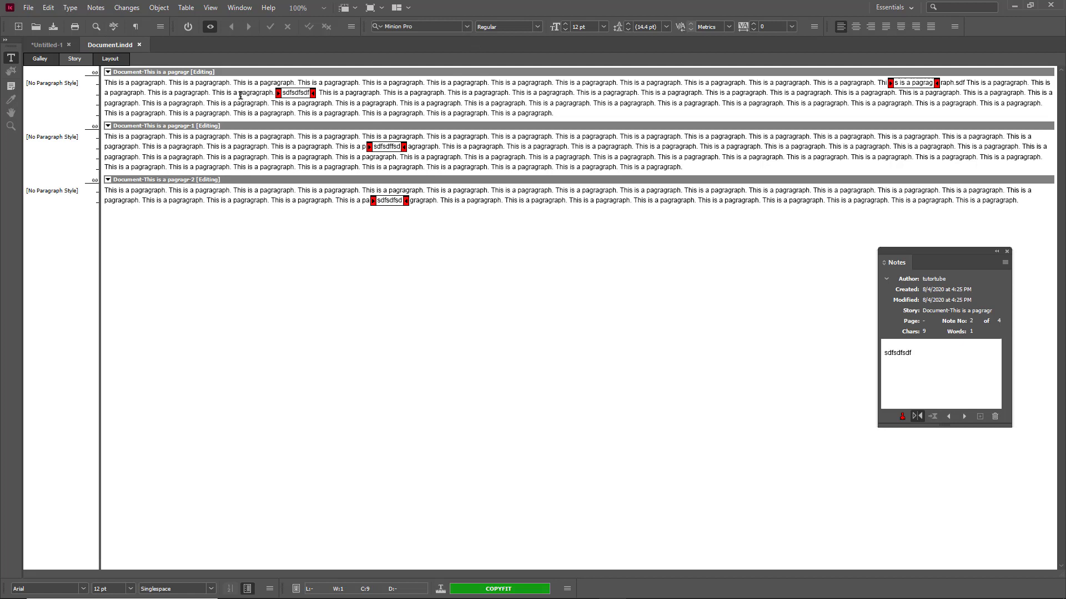
click(99, 5)
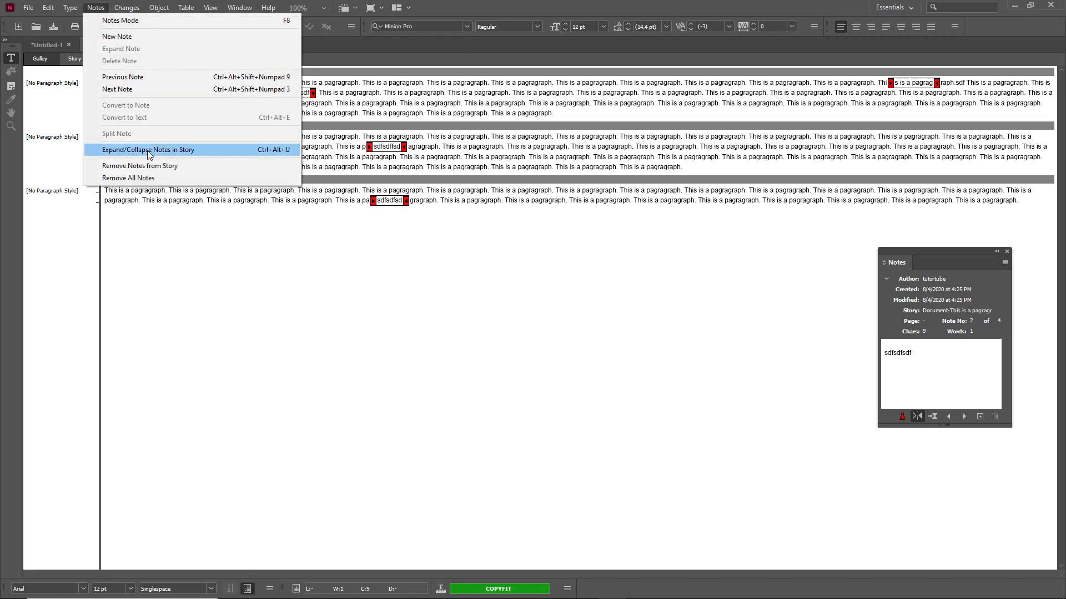
click(161, 165)
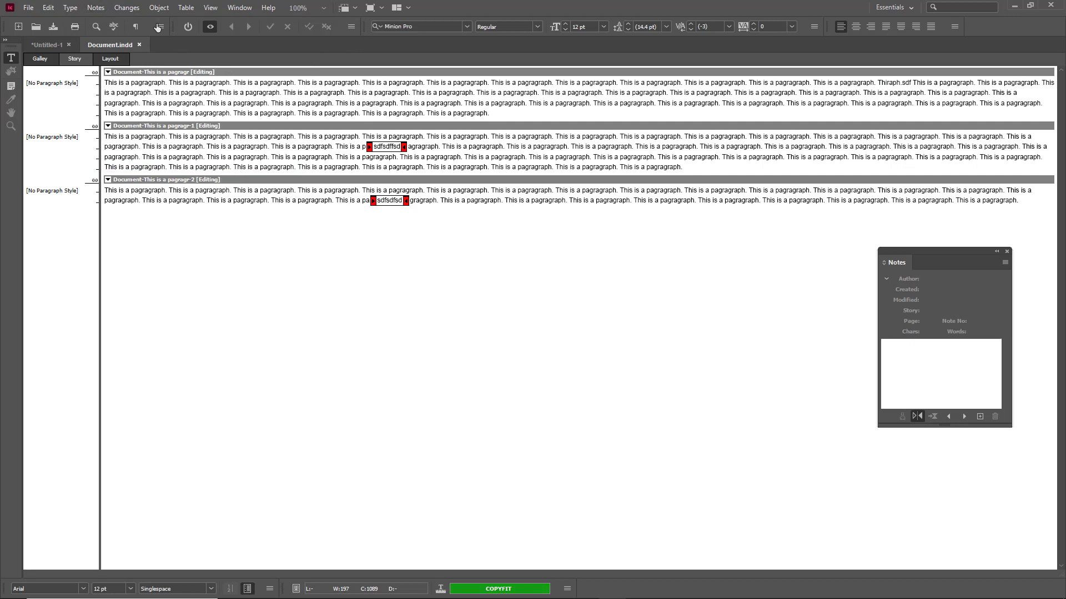
click(95, 7)
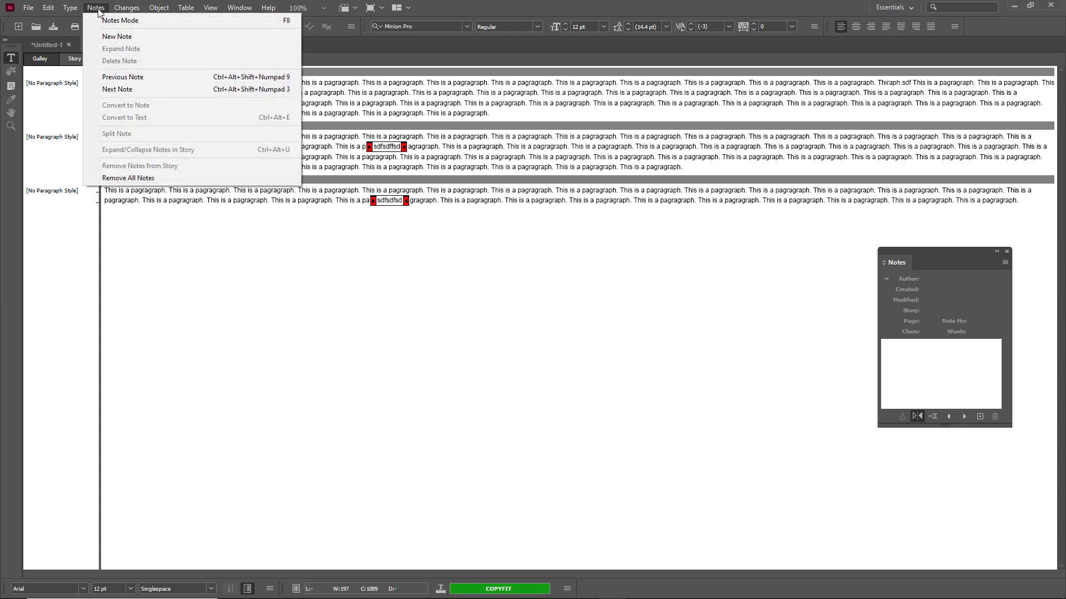
click(168, 178)
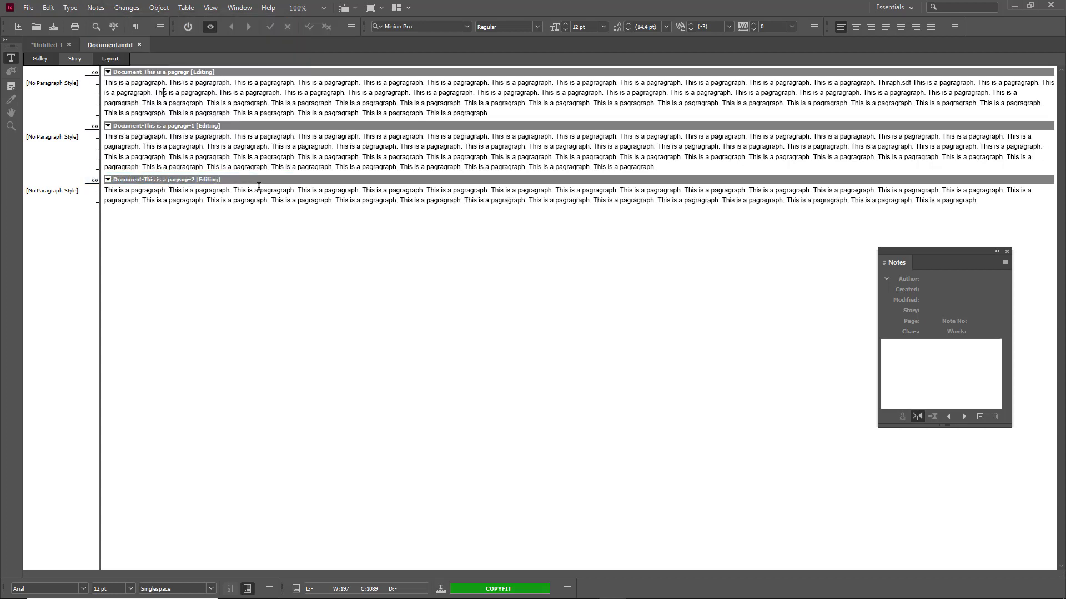